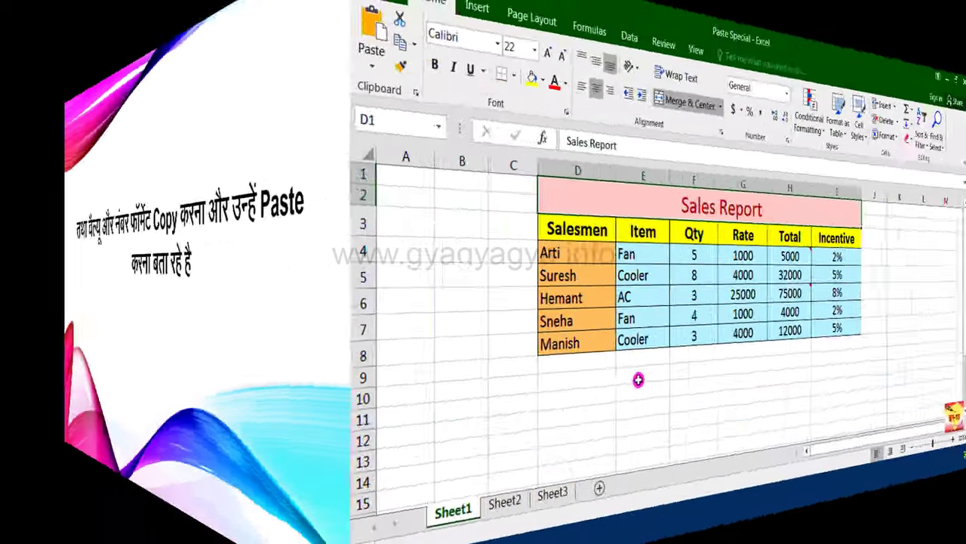
- Let the intro slides finish until the Paste Special workbook with the Sales Report appears
click(320, 375)
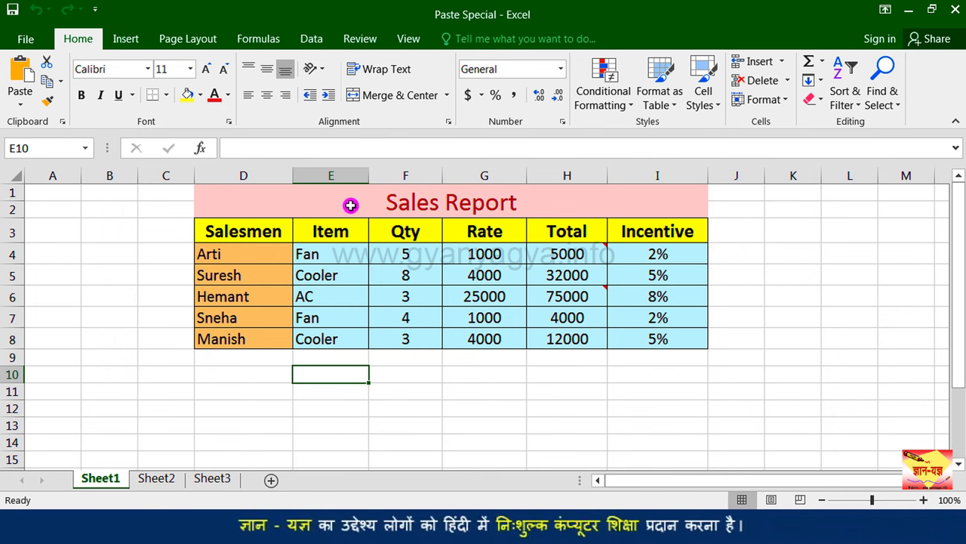
- Copy the Sales Report D1:I8 and paste it at D11 with All using Source theme
drag(351, 205, 370, 335)
key(ctrl+c)
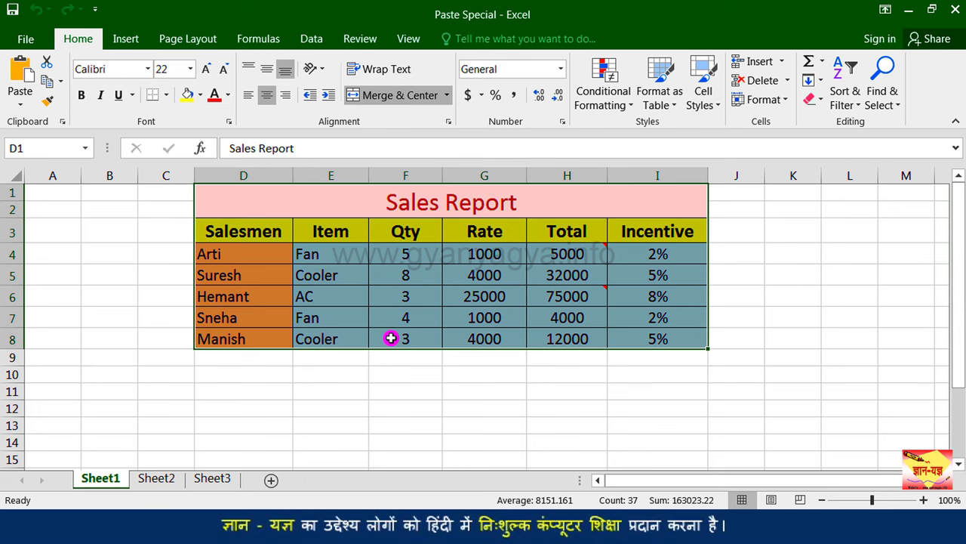
key(ctrl+c)
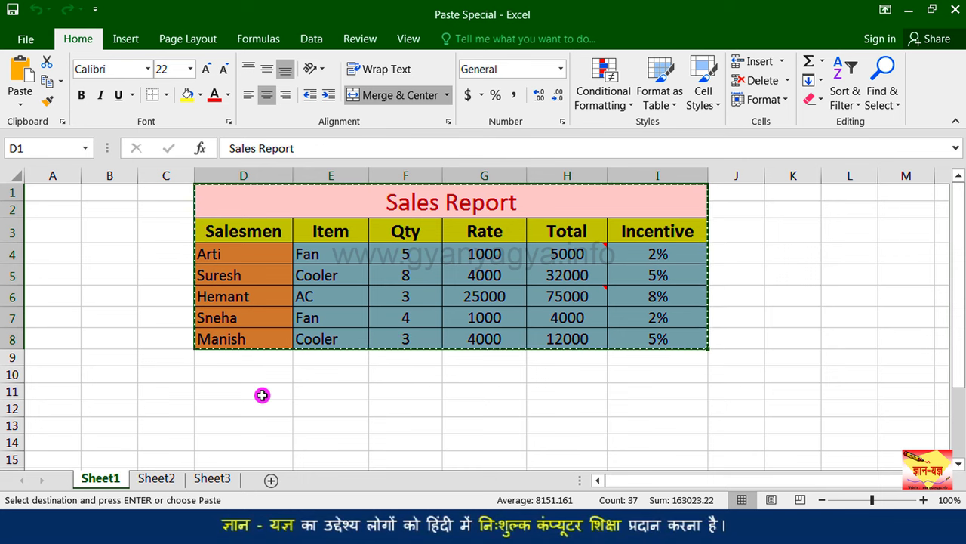
click(260, 391)
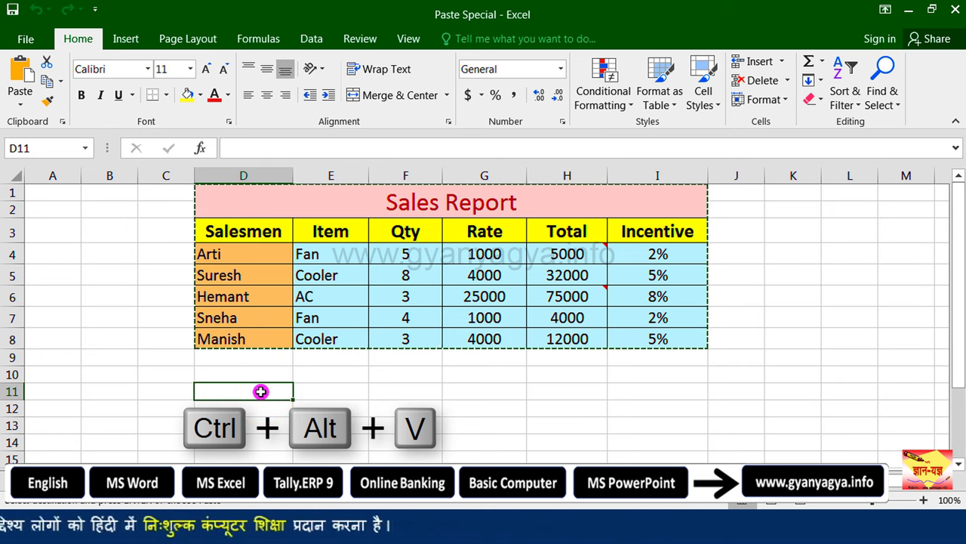
key(ctrl+alt+v)
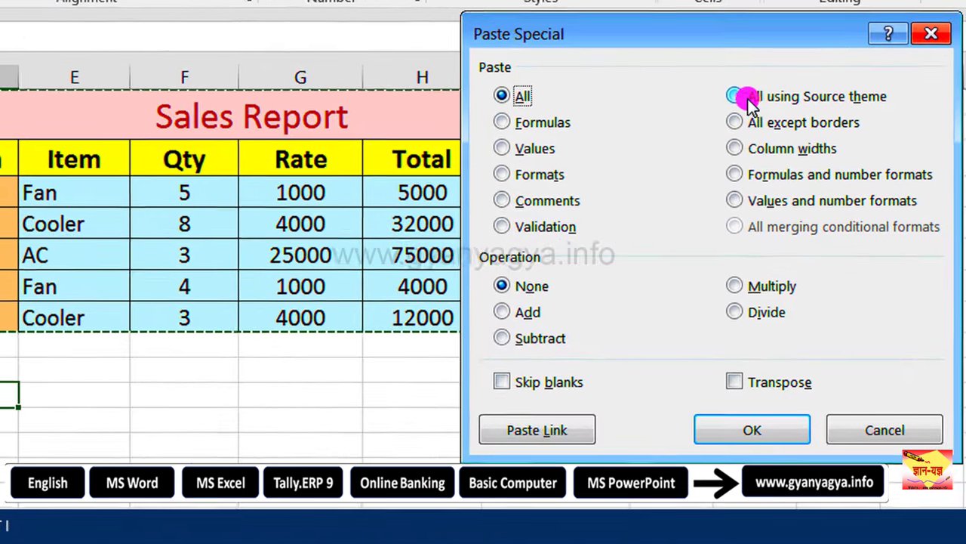
click(743, 97)
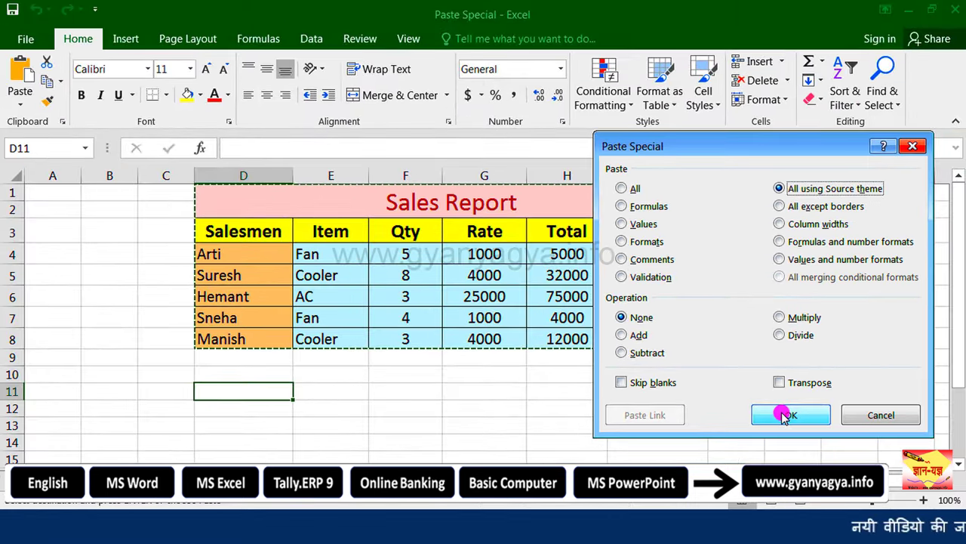
click(785, 414)
scroll(641, 394, down, 1)
- In the pasted copy, enter Mohan, TV and 6 in D14, E14 and F14
scroll(641, 403, down, 1)
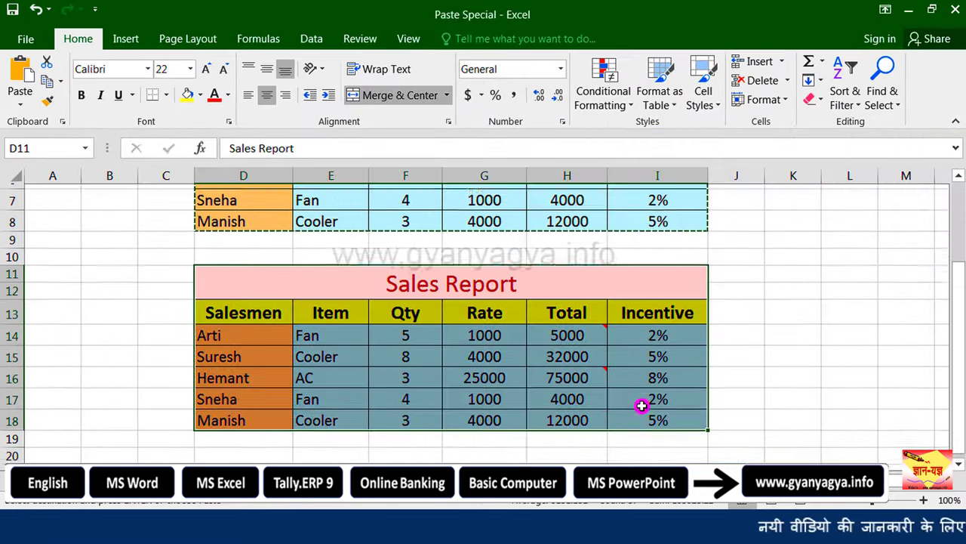
scroll(508, 397, up, 1)
scroll(483, 255, up, 1)
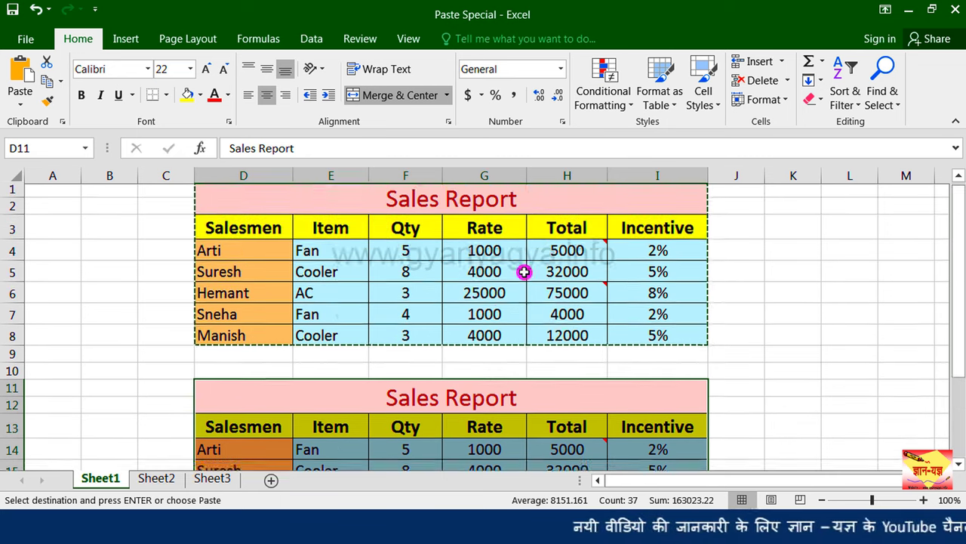
scroll(524, 384, down, 1)
scroll(479, 395, down, 1)
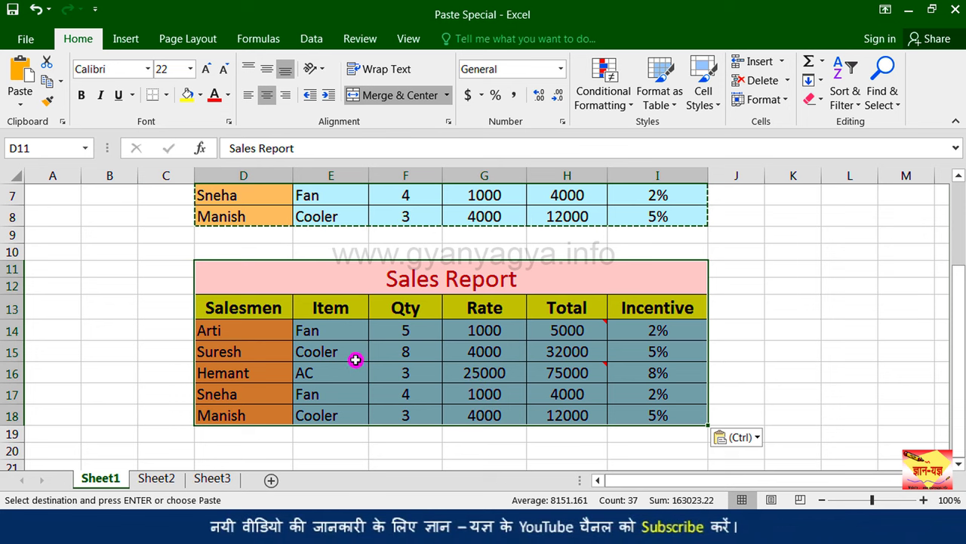
click(249, 332)
text(Mohan)
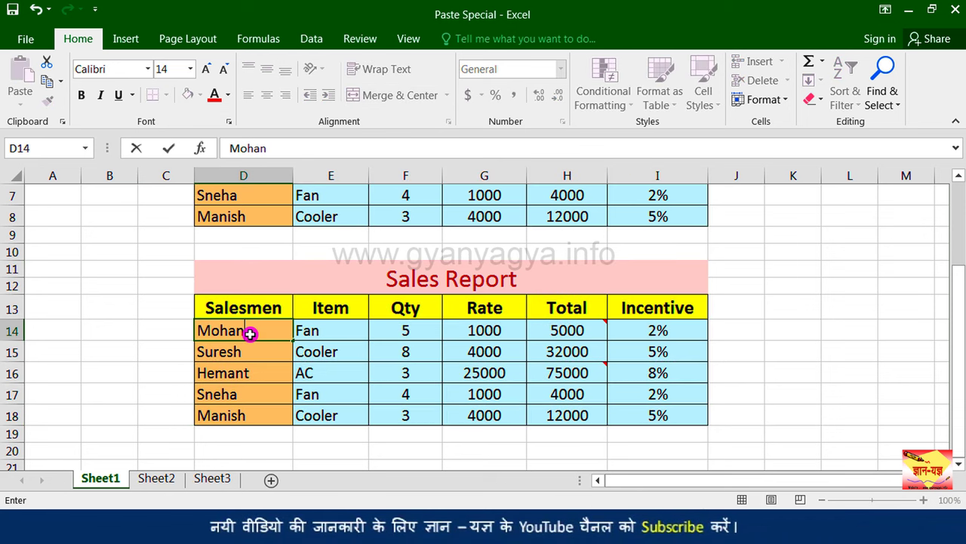
key(Tab)
text(T)
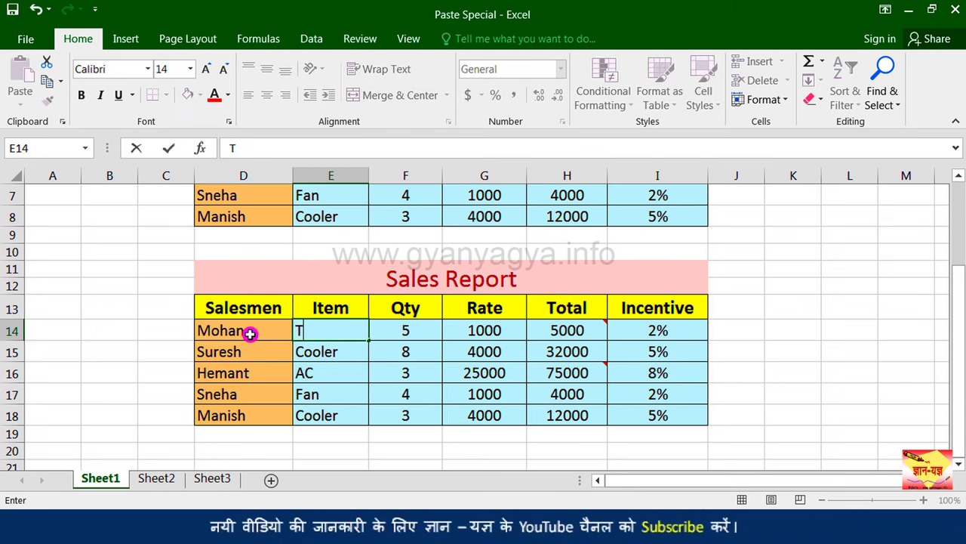
key(Tab)
text(6)
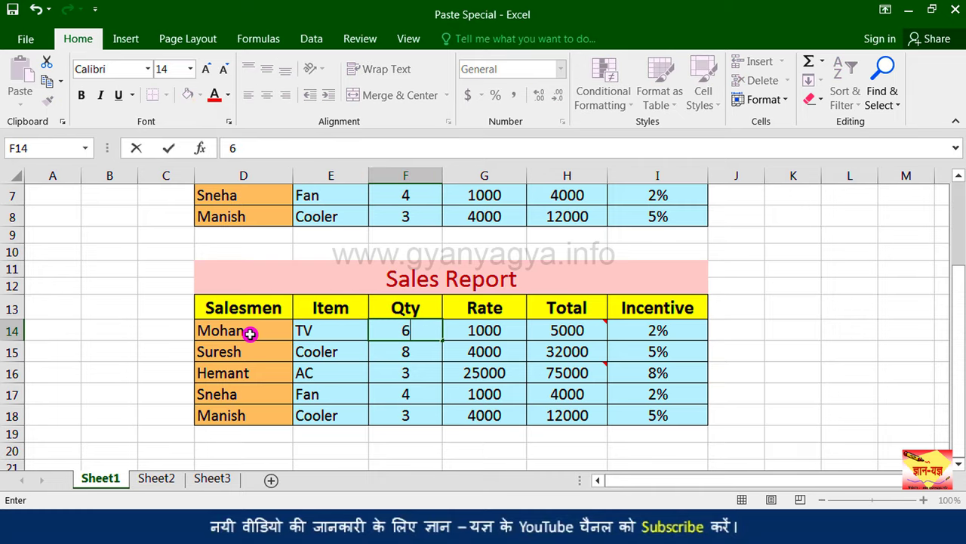
key(Tab)
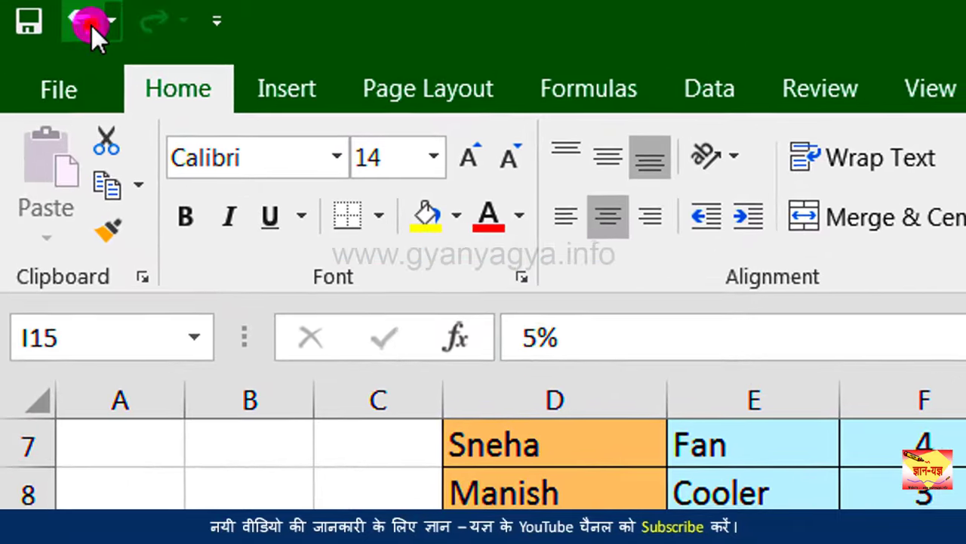
- Undo the cell edits and the paste, leaving only the original table
click(37, 10)
click(36, 10)
click(68, 17)
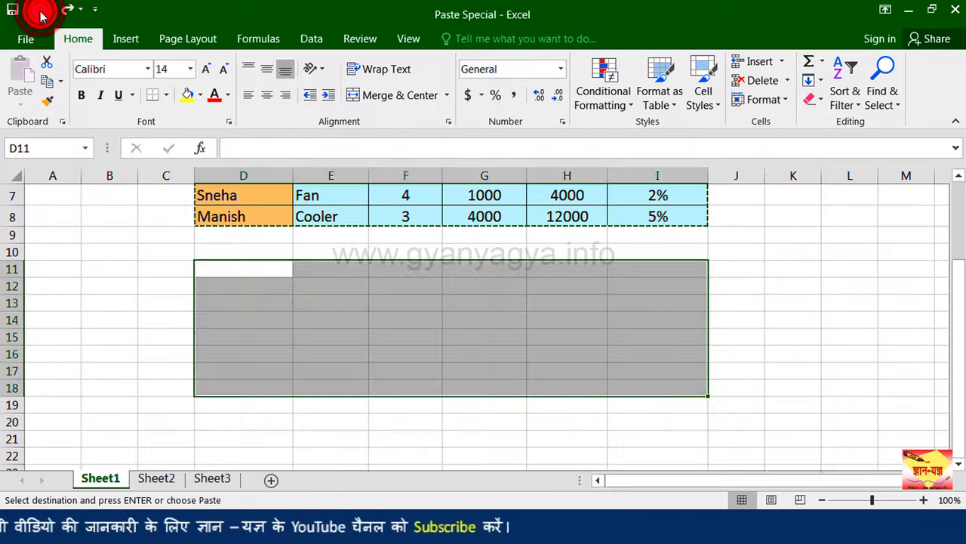
click(68, 17)
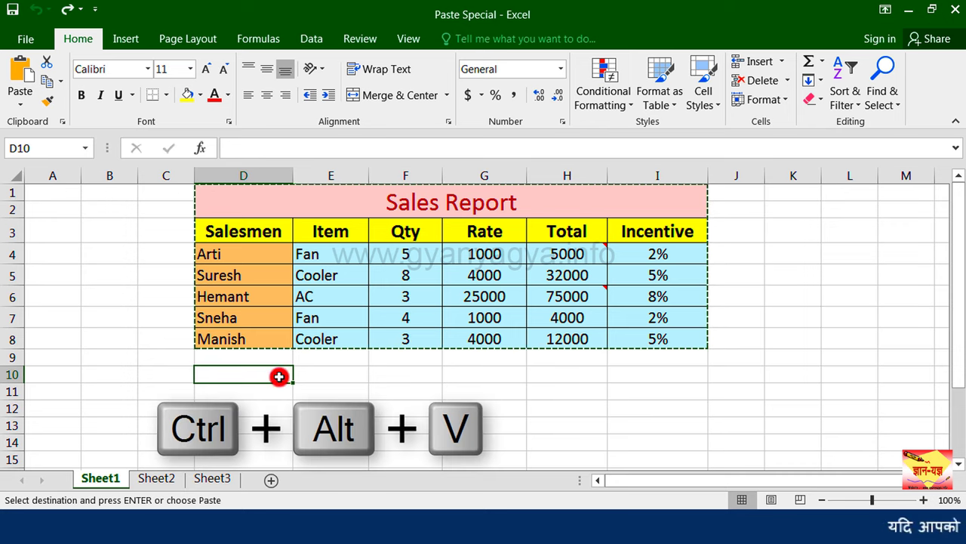
- Paste the copied Sales Report at D10 with the All except borders option
key(ctrl+alt+v)
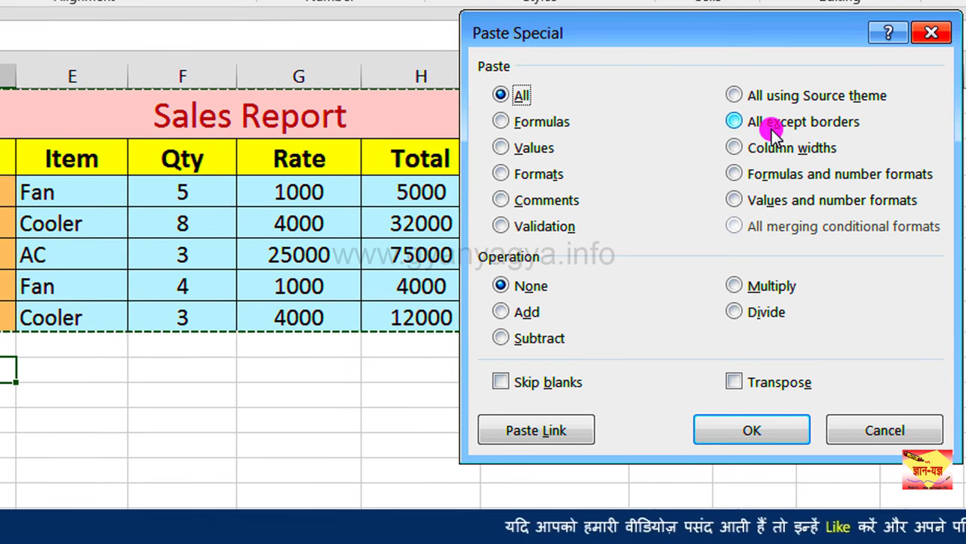
click(772, 128)
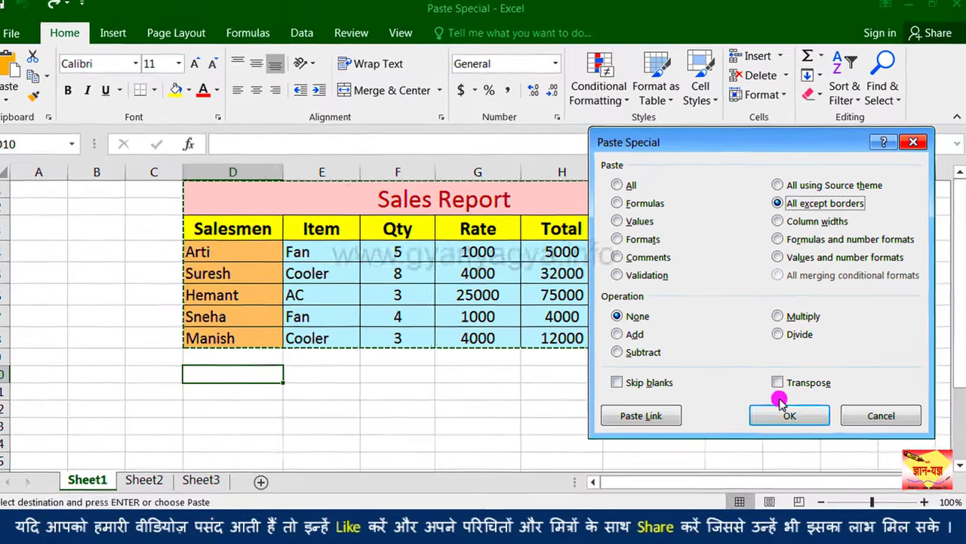
click(774, 419)
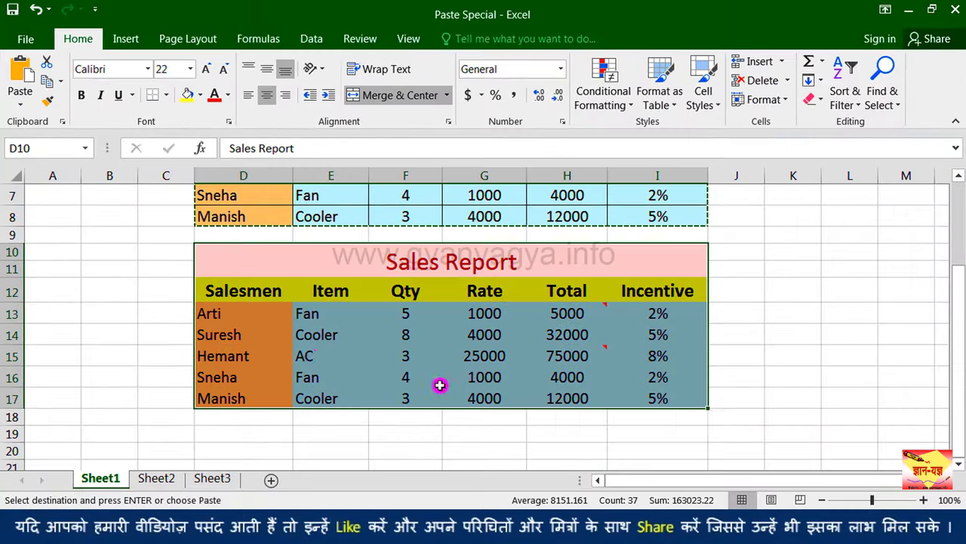
- Inspect the pasted copy's Total formula in H13 and Incentive value in I13
click(310, 356)
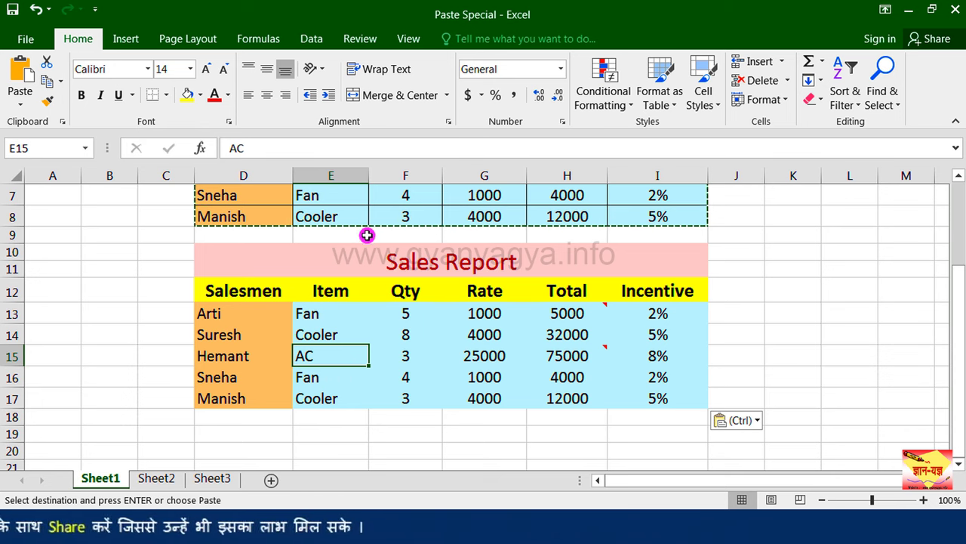
scroll(416, 334, up, 1)
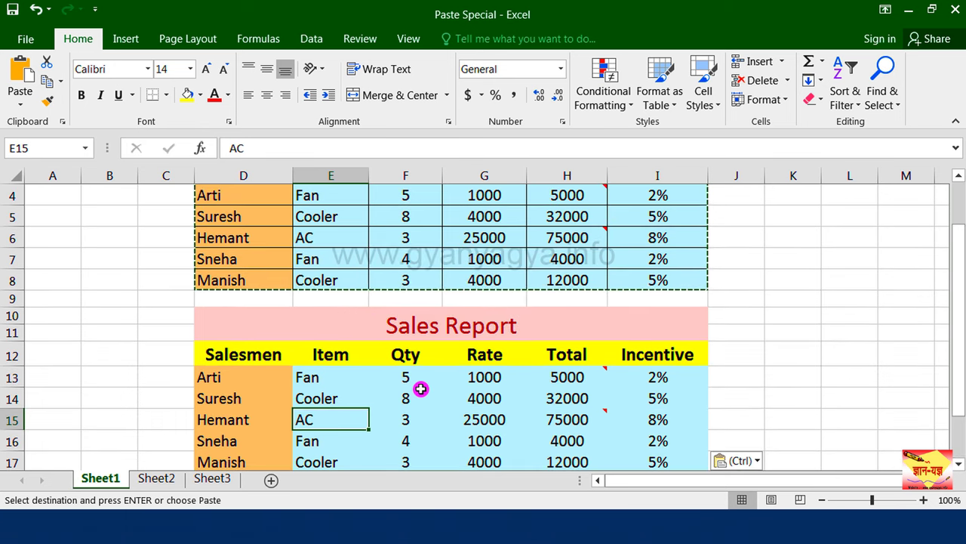
scroll(421, 389, up, 1)
scroll(423, 392, down, 1)
click(555, 381)
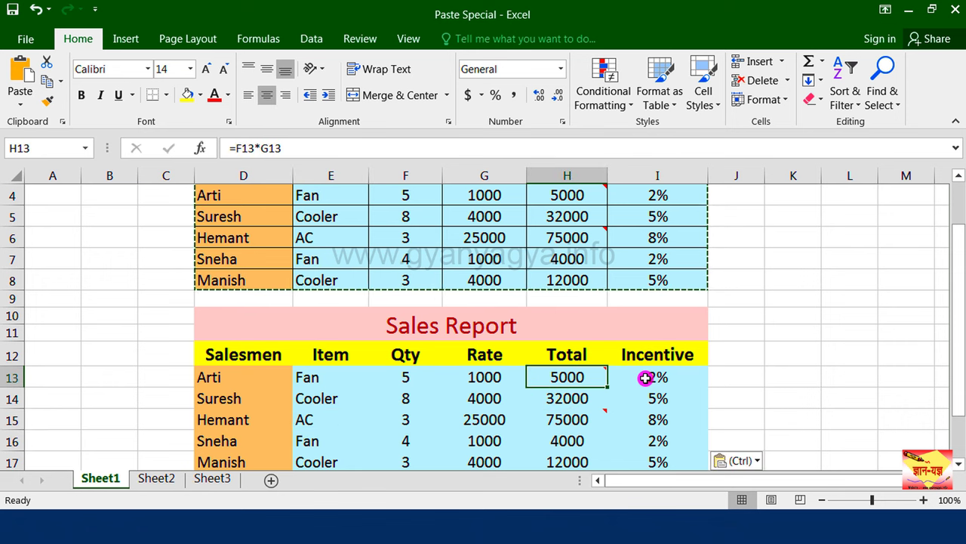
click(645, 378)
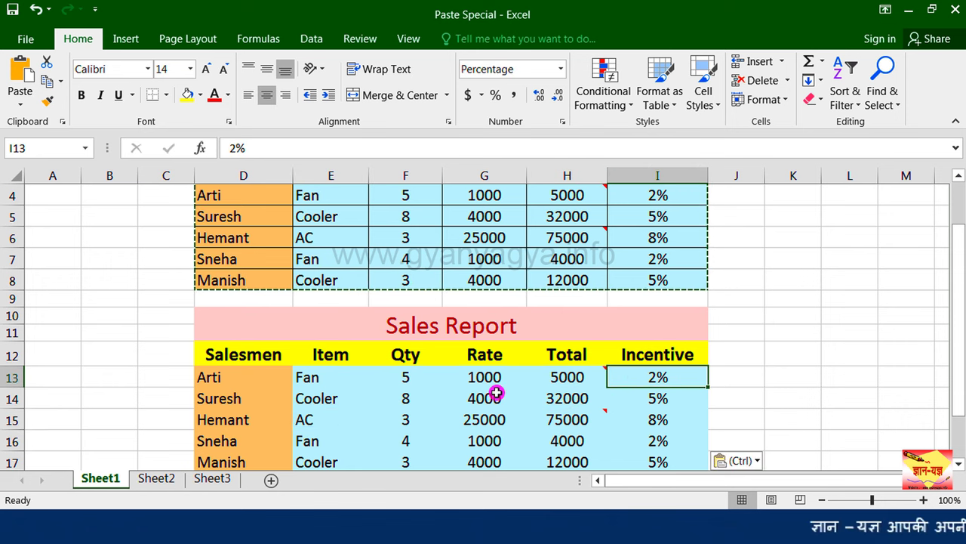
- Undo the borderless paste and widen column D slightly
key(ctrl+z)
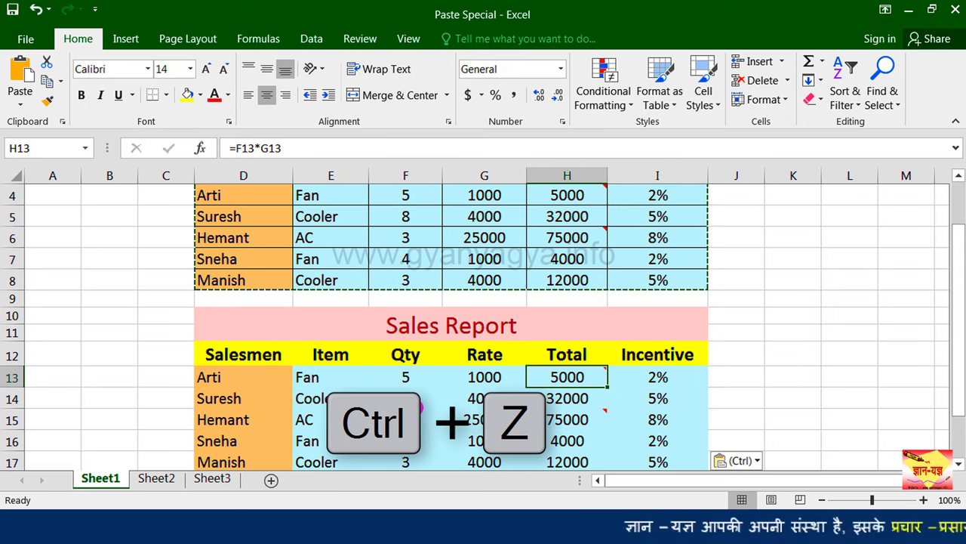
key(ctrl+z)
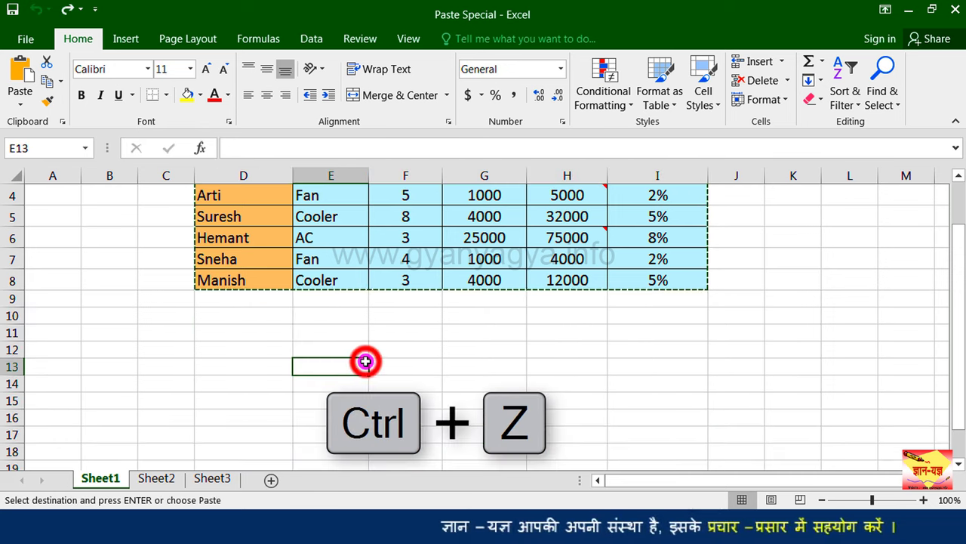
key(ctrl+z)
drag(293, 176, 312, 175)
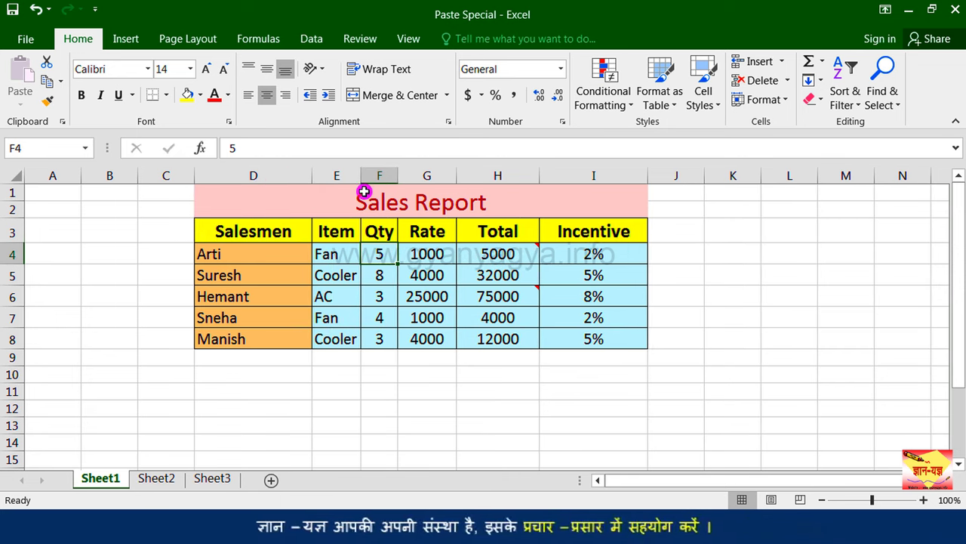
- Narrow column I slightly, copy D1:I8, and select M1 as the destination
drag(648, 175, 634, 175)
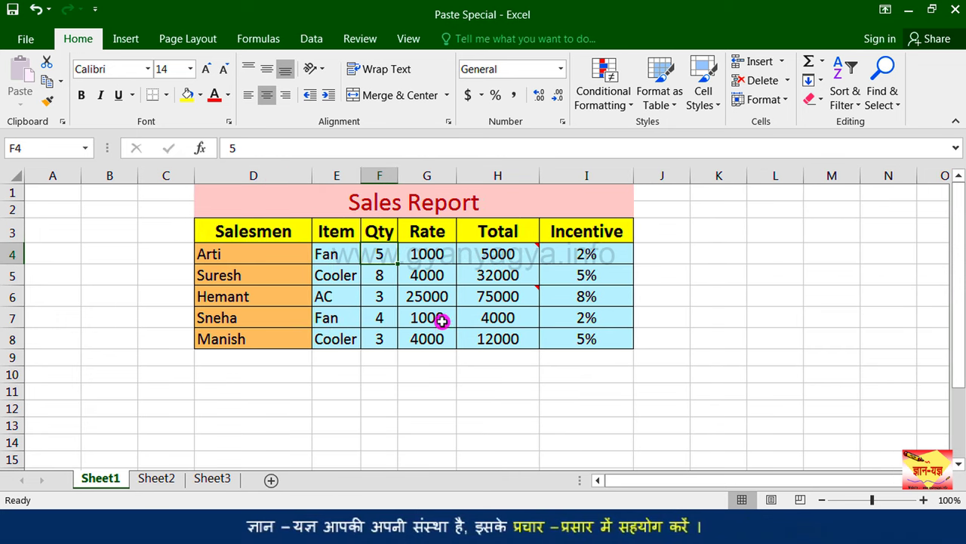
drag(345, 200, 340, 334)
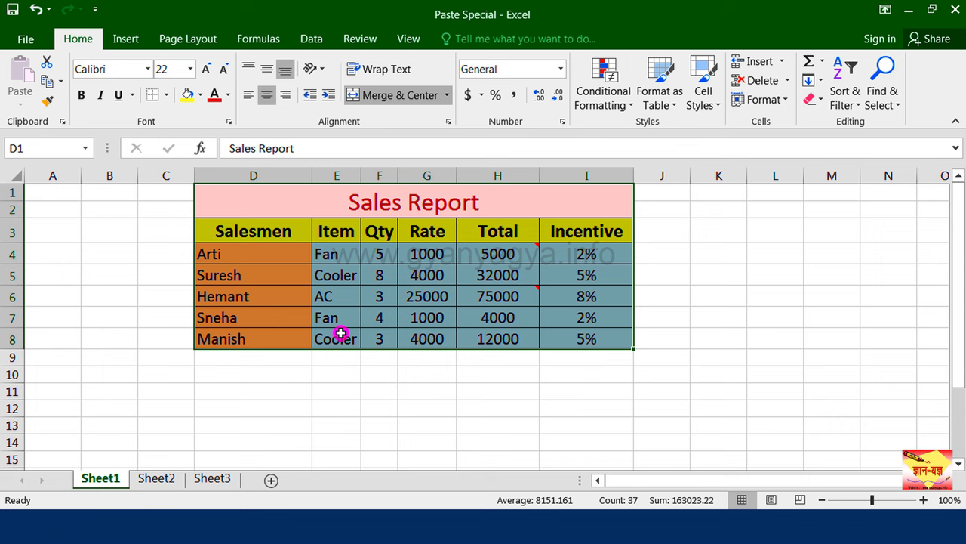
key(ctrl+c)
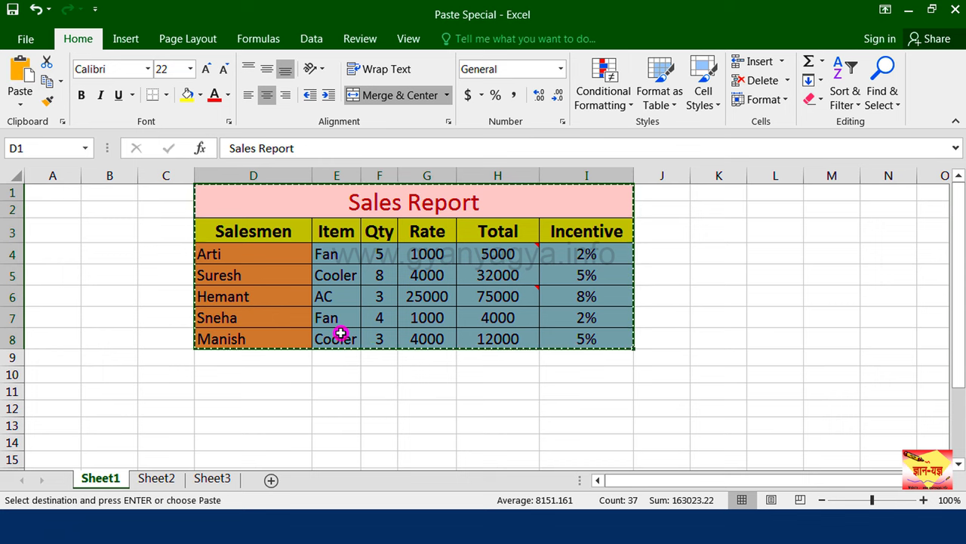
click(826, 196)
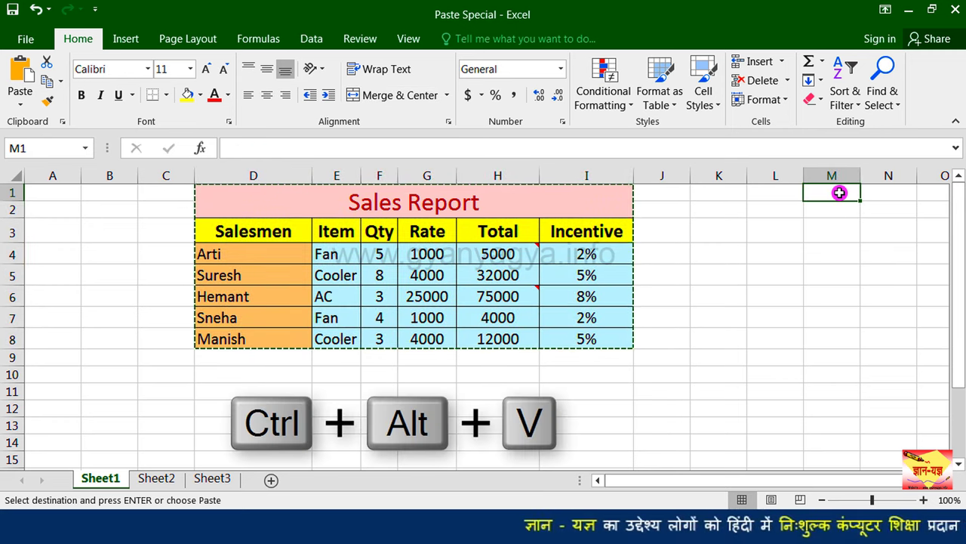
- Paste only the column widths of the Sales Report onto columns M through R
key(ctrl+alt+v)
drag(793, 148, 578, 176)
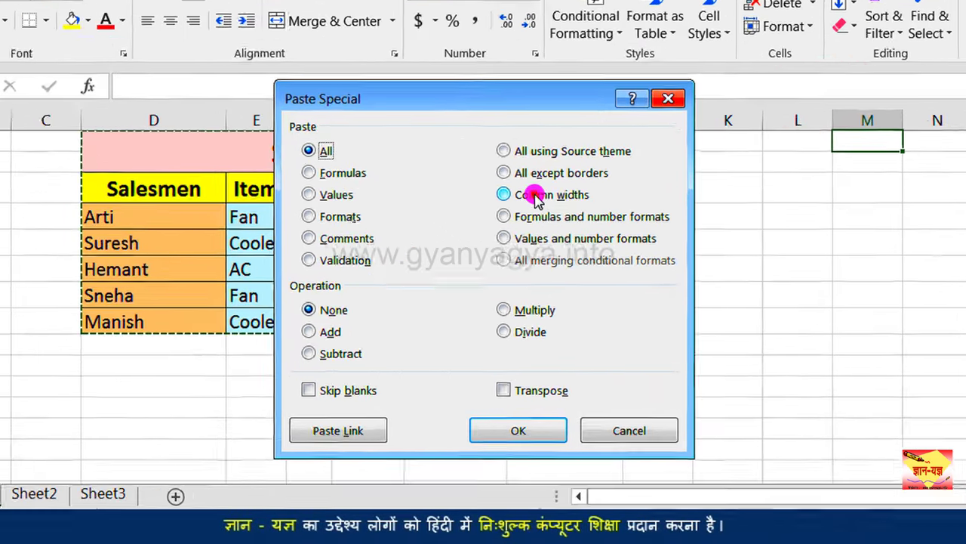
click(535, 196)
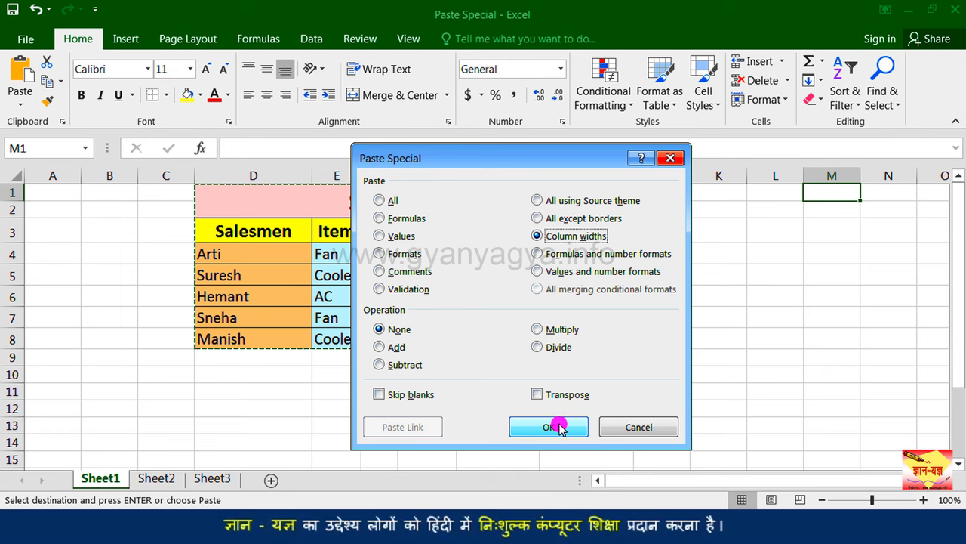
click(558, 427)
drag(717, 480, 766, 480)
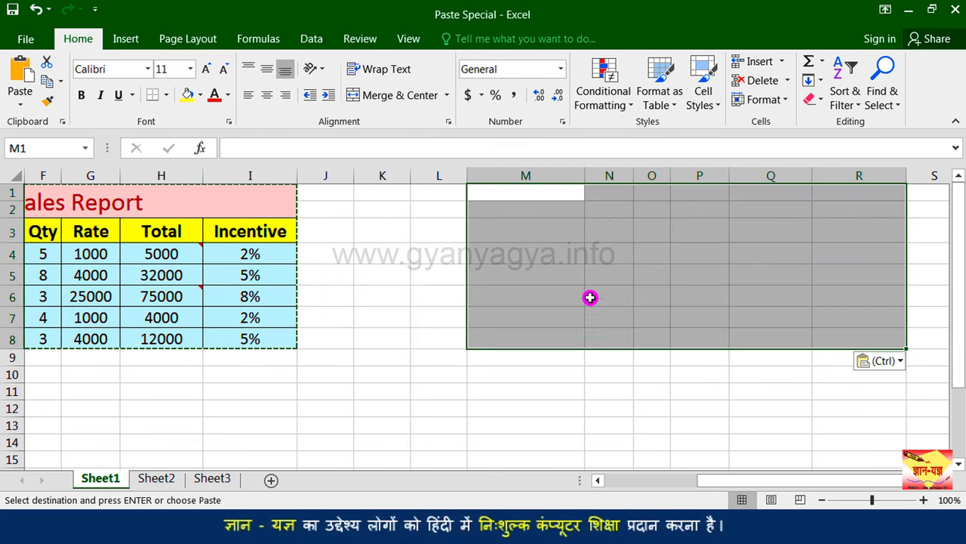
drag(705, 481, 679, 481)
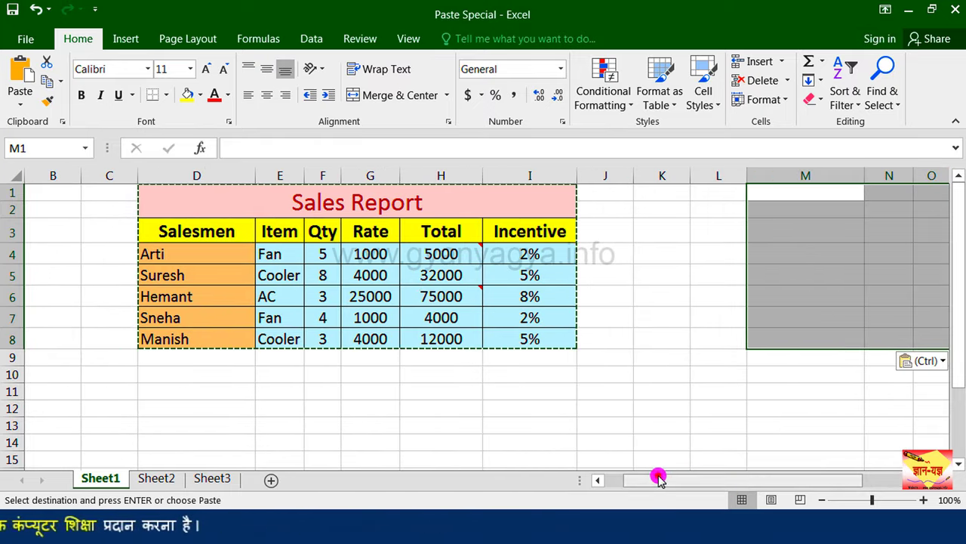
drag(658, 477, 729, 478)
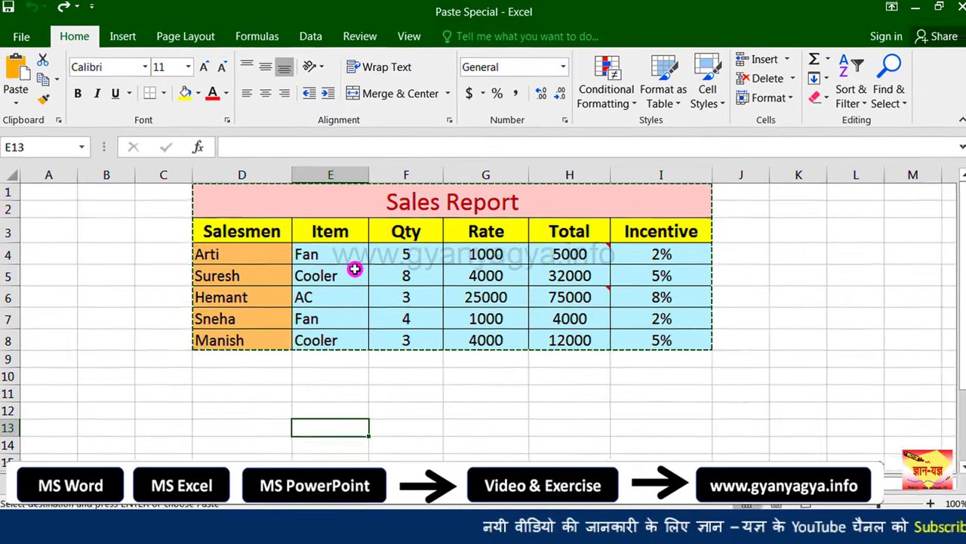
- Paste the copied table at D11 with Formulas and number formats only
click(242, 410)
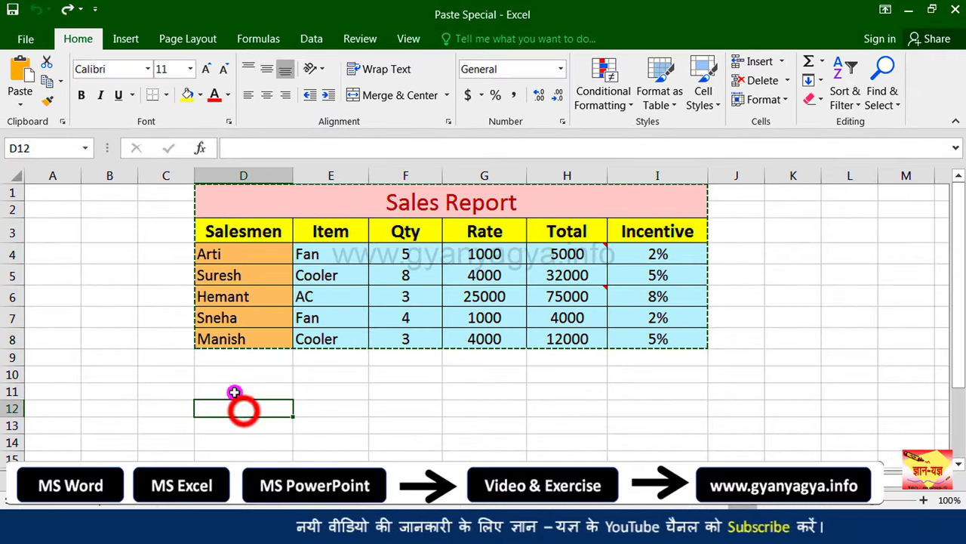
click(234, 391)
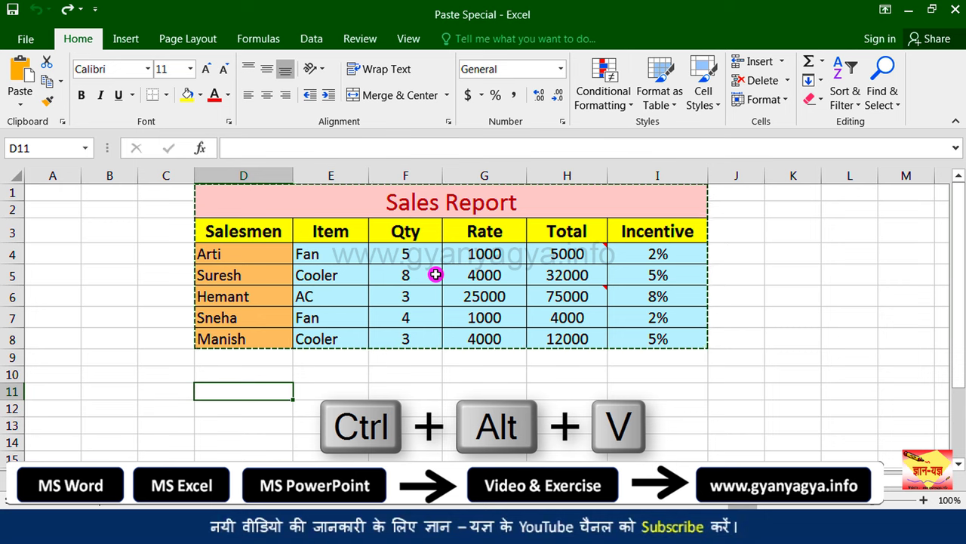
key(ctrl+alt+v)
drag(496, 151, 604, 102)
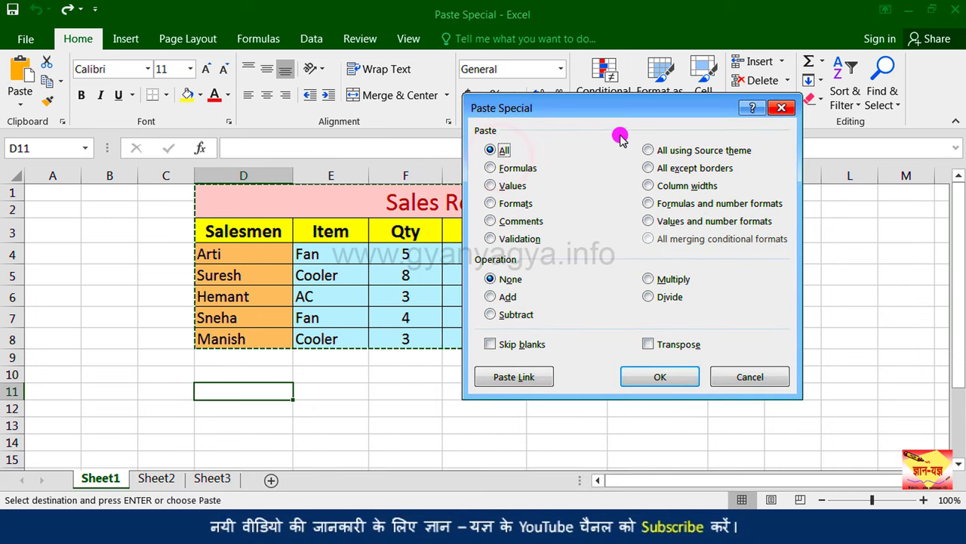
click(676, 210)
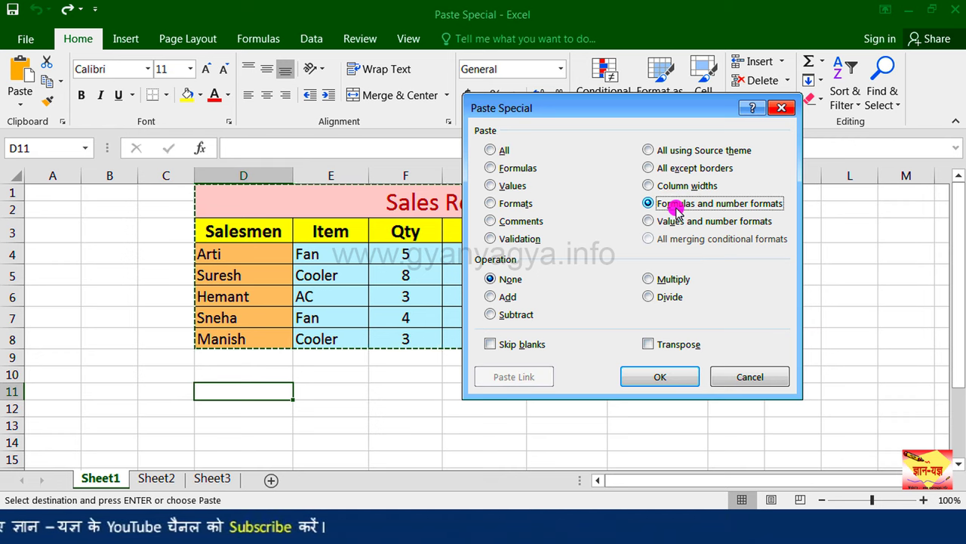
click(669, 376)
scroll(565, 384, down, 1)
click(565, 384)
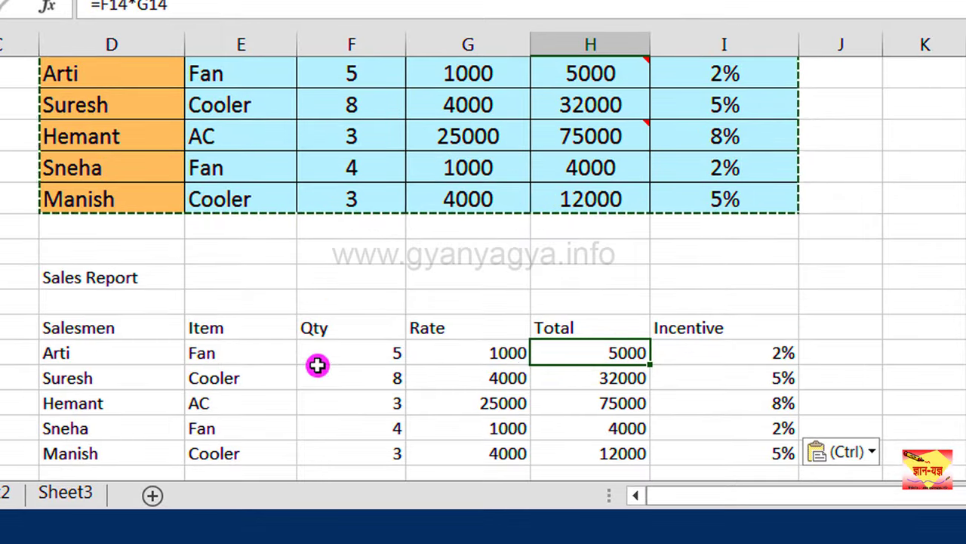
- Compare the Total formulas in H8 and H18 and the incentive percentage in I14
click(580, 285)
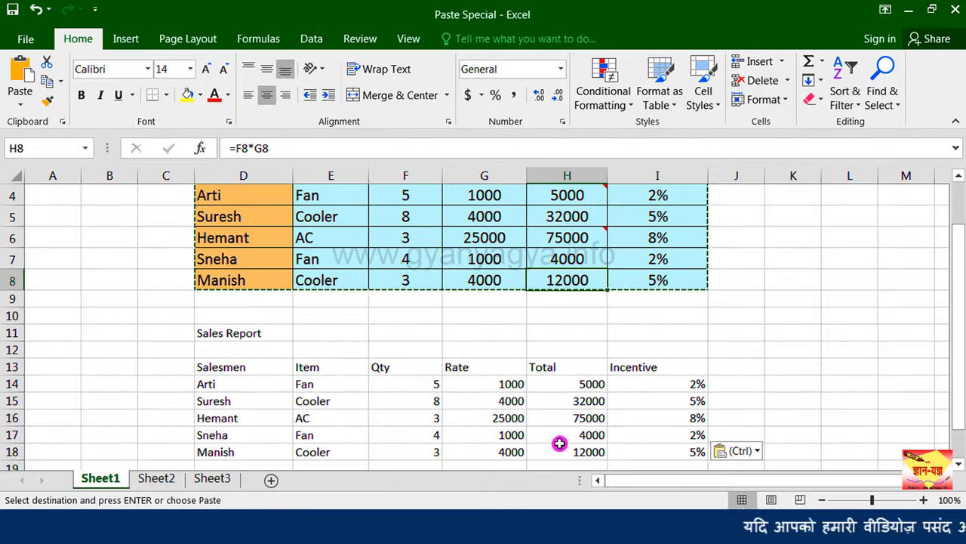
click(581, 451)
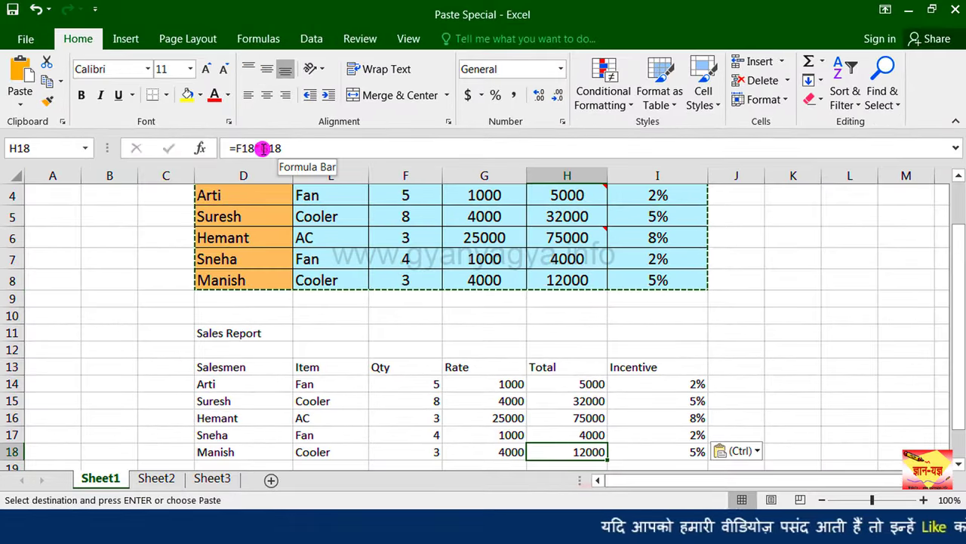
click(686, 385)
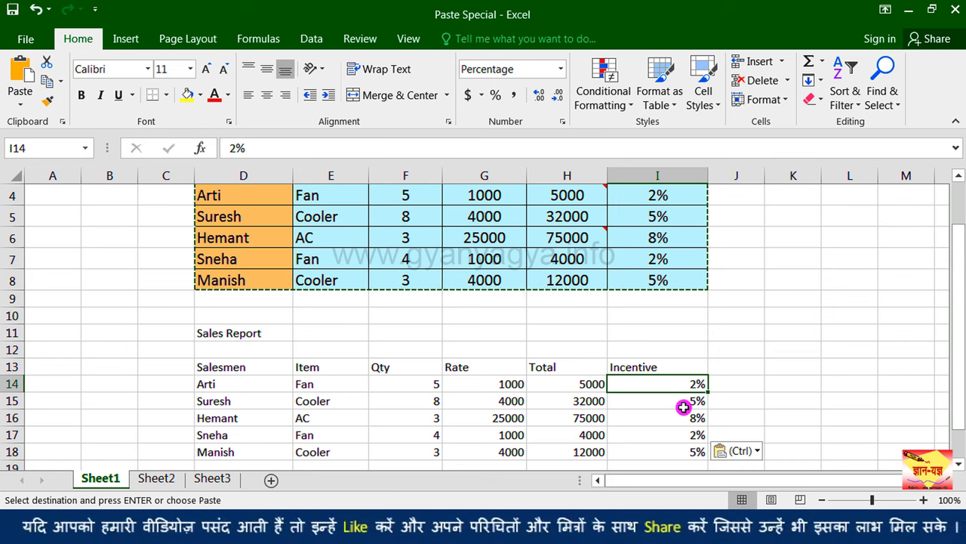
scroll(527, 385, up, 1)
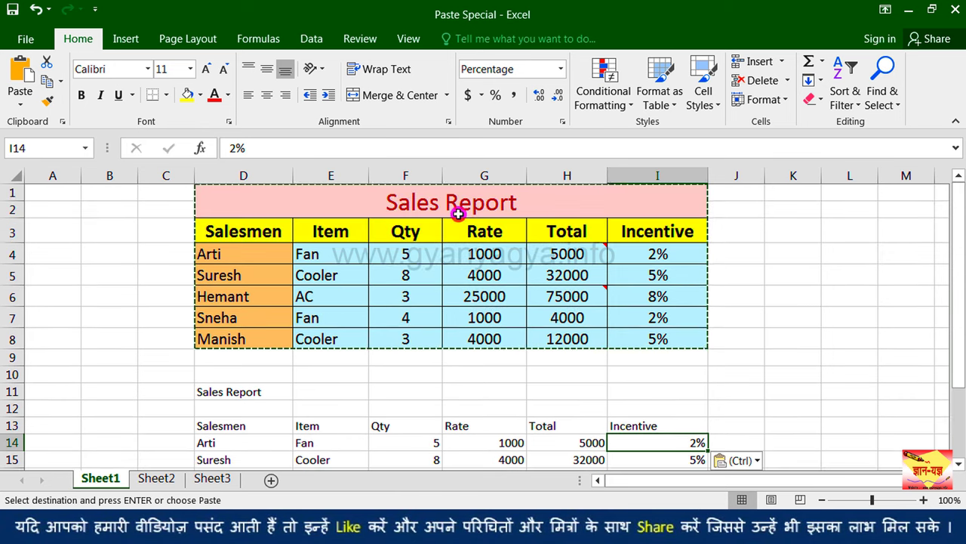
scroll(492, 301, down, 2)
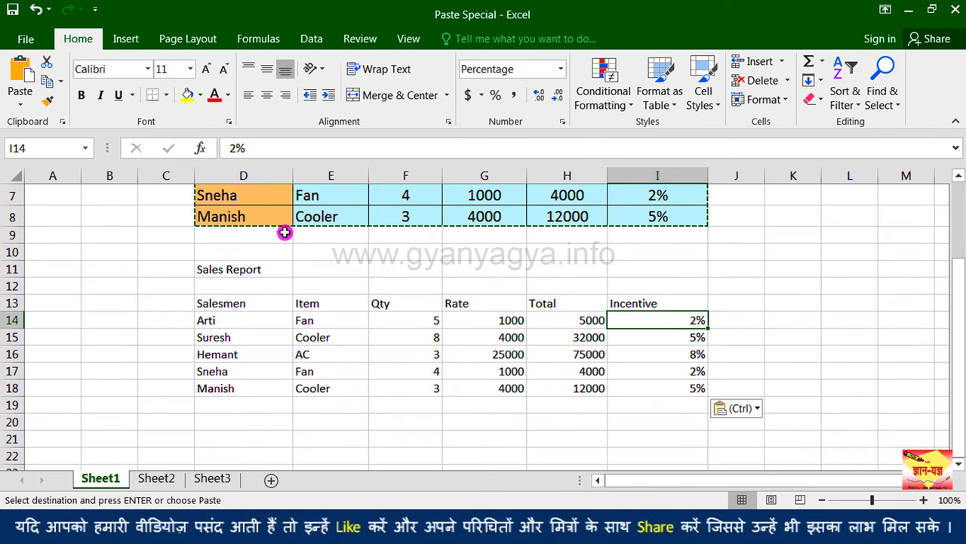
- Undo the formulas-and-number-formats paste and reselect D11
click(32, 9)
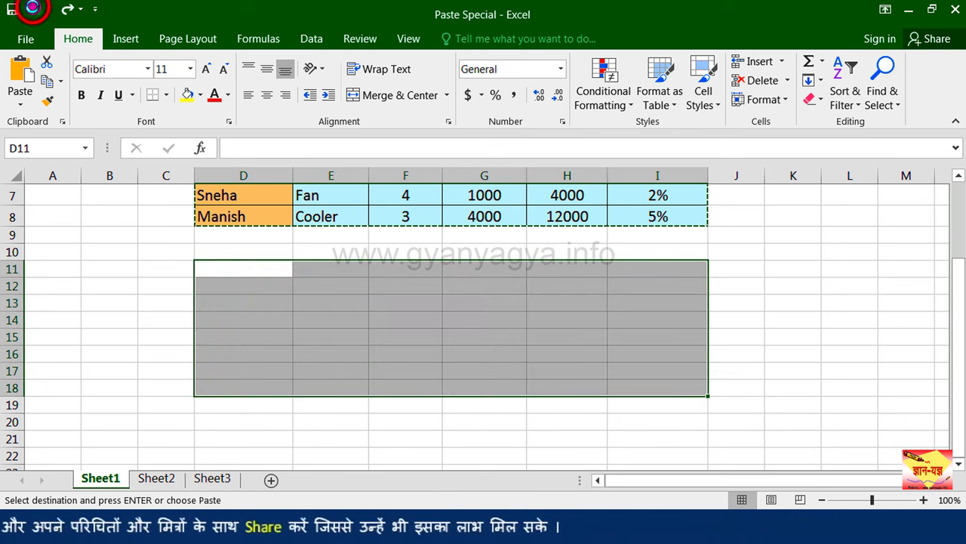
click(252, 269)
scroll(277, 277, up, 2)
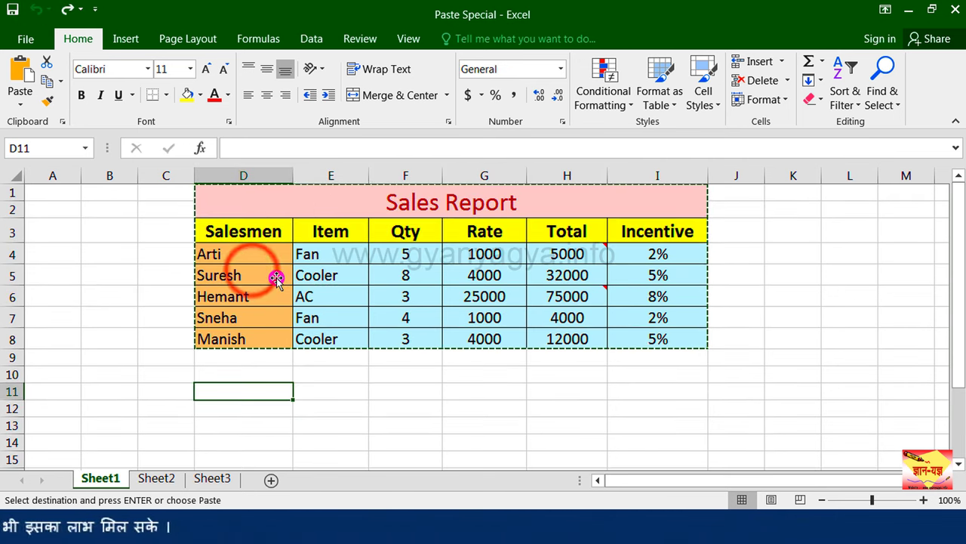
- Paste the Sales Report at D11 using Values and number formats
key(ctrl+alt+v)
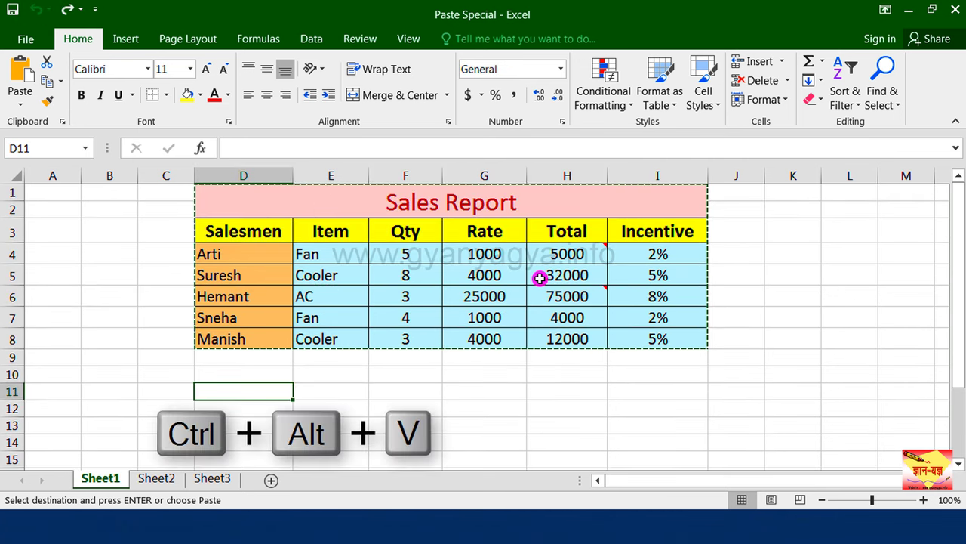
drag(576, 111, 783, 210)
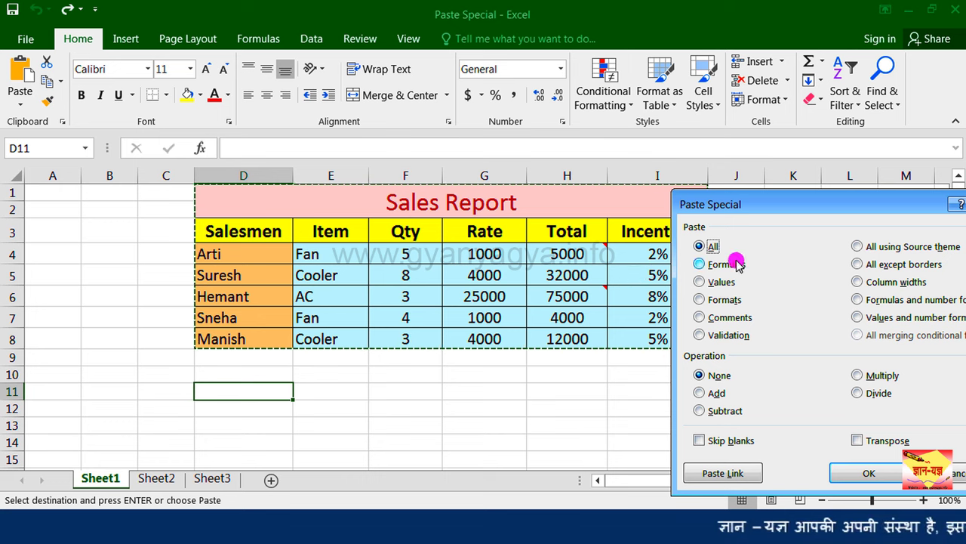
drag(764, 204, 697, 144)
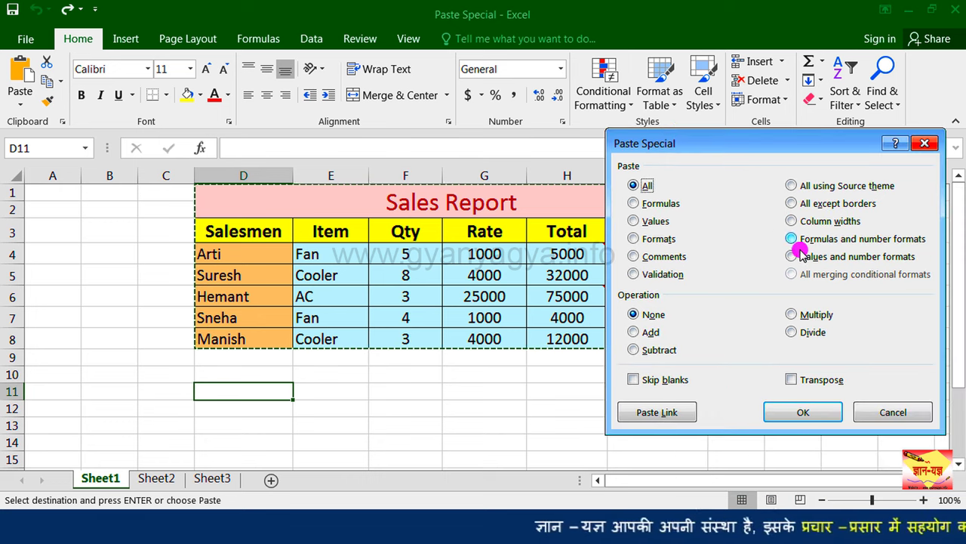
click(803, 257)
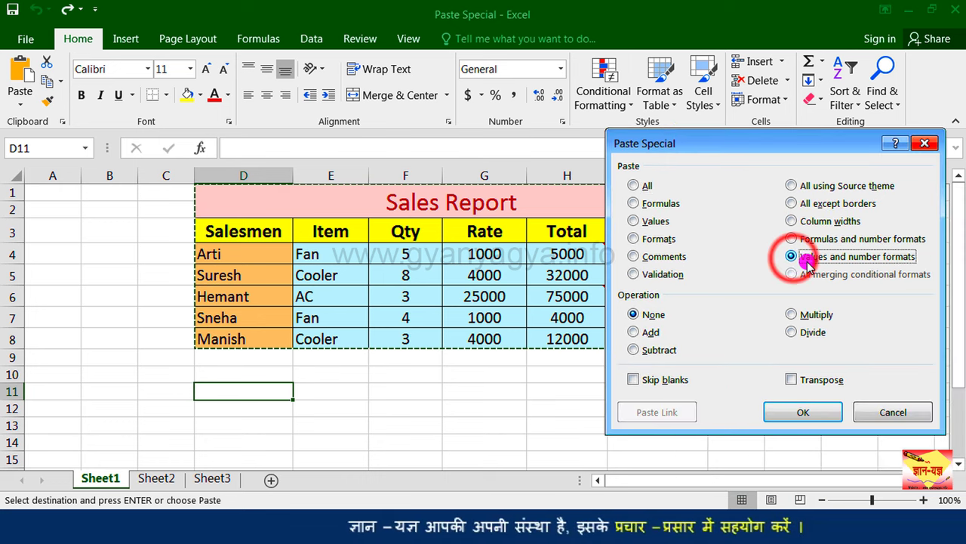
click(802, 409)
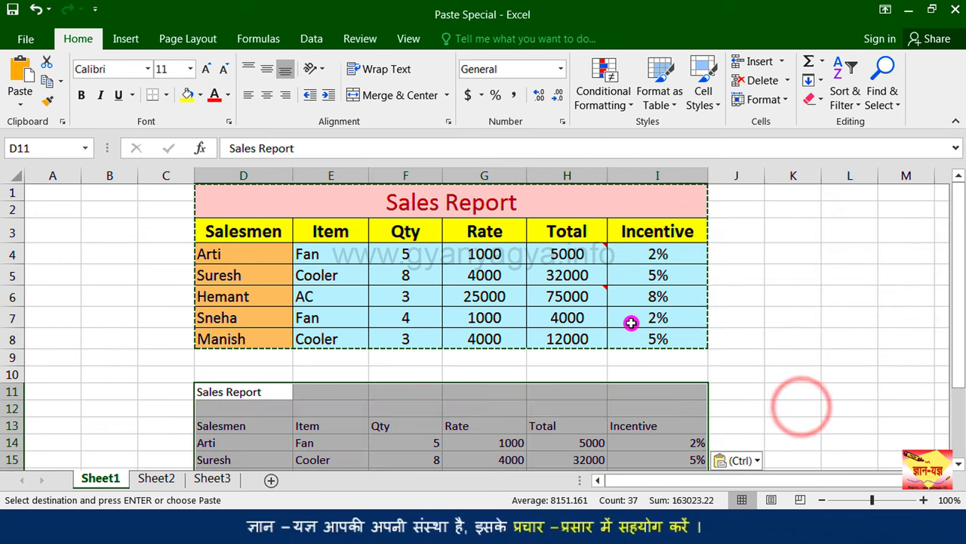
- Check that pasted cells E14, H14 and I14 hold plain values like 5000, unlike the H8 formula, then select Qty F4:F8
scroll(631, 323, down, 1)
click(366, 380)
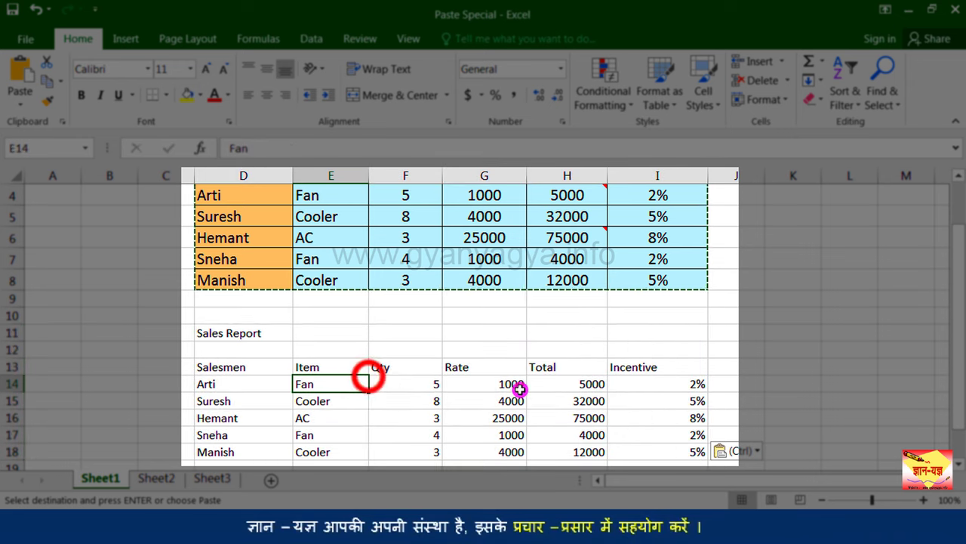
key(Right)
click(546, 385)
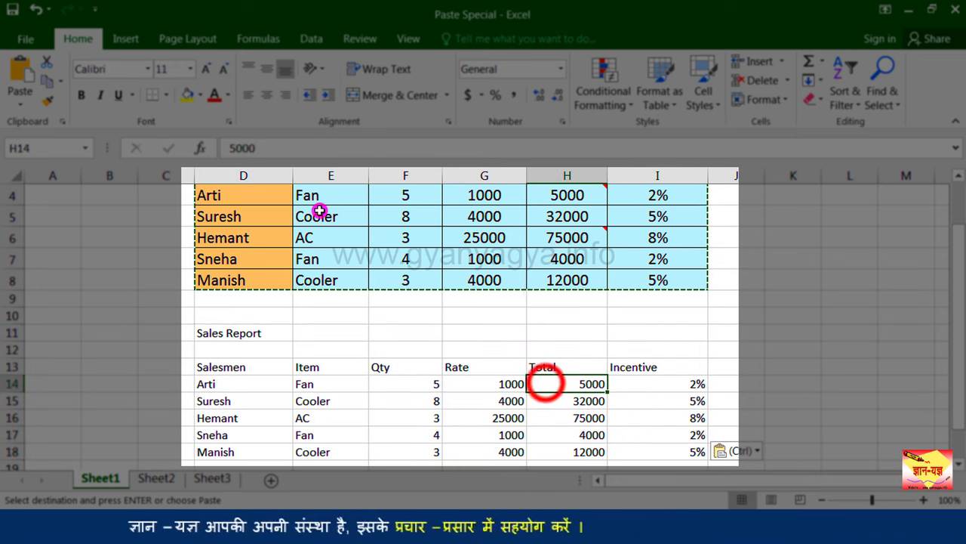
click(560, 280)
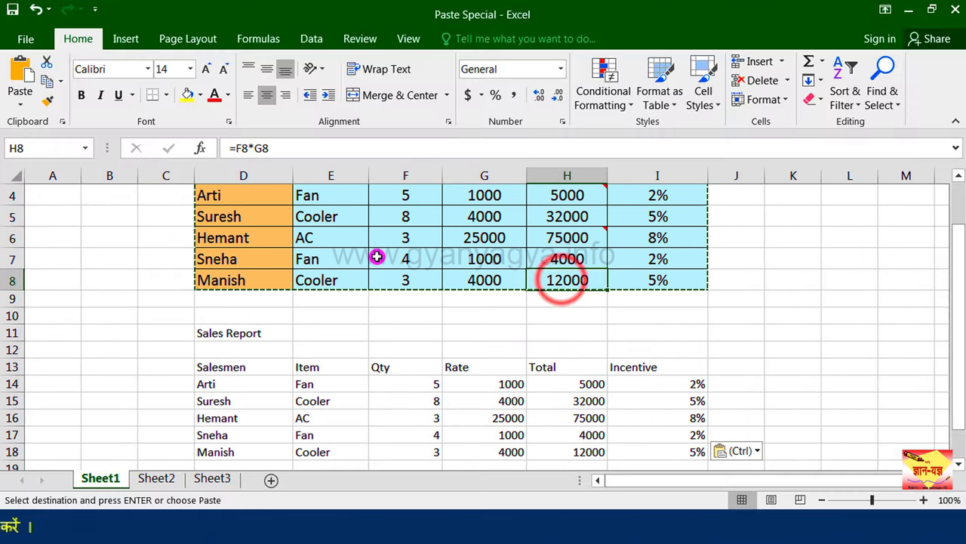
click(615, 390)
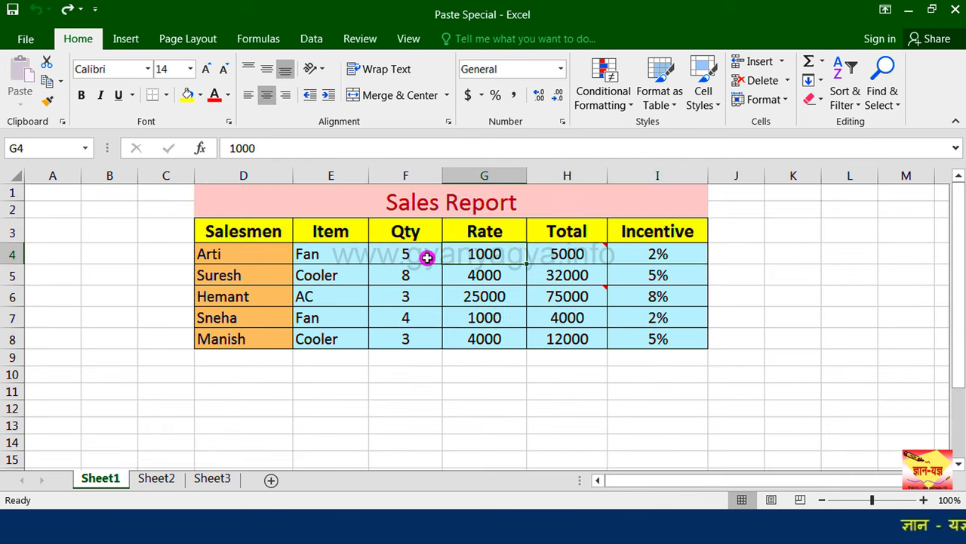
drag(425, 254, 421, 334)
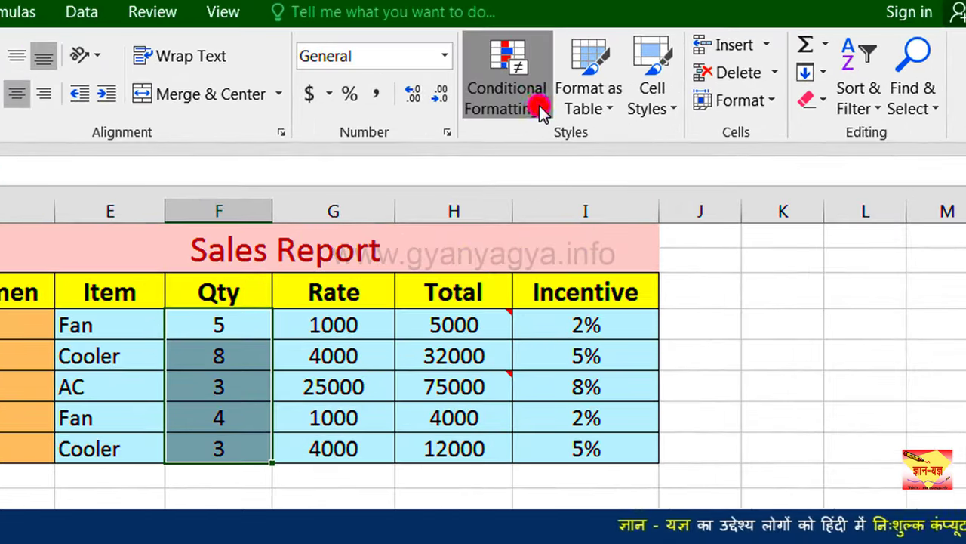
- Highlight Qty values greater than 4 with Light Red Fill with Dark Red Text
click(619, 98)
mouse_move(553, 168)
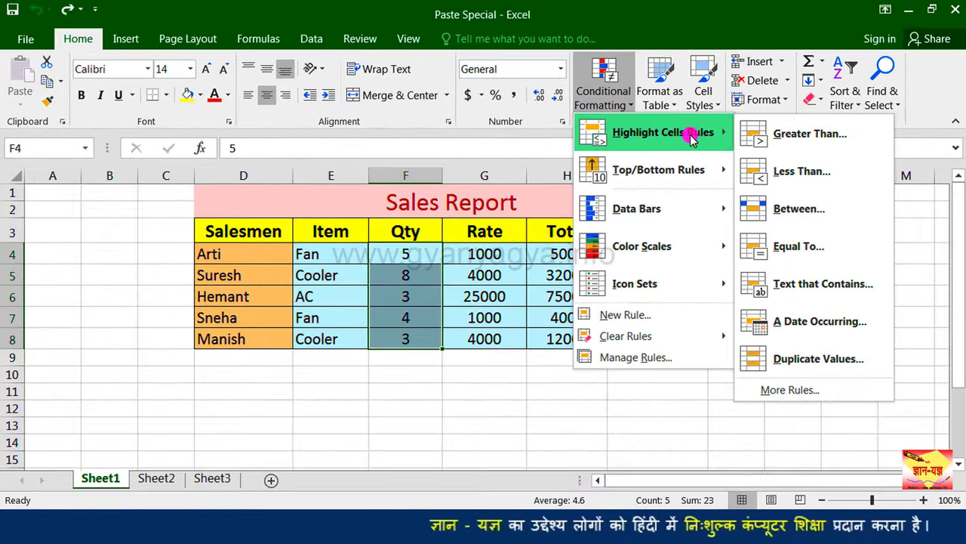
click(761, 135)
click(753, 317)
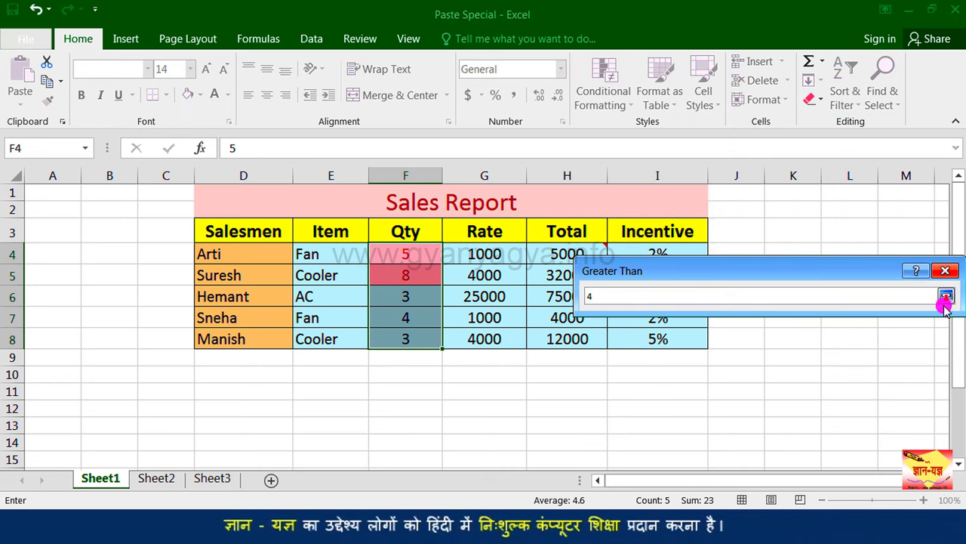
click(945, 272)
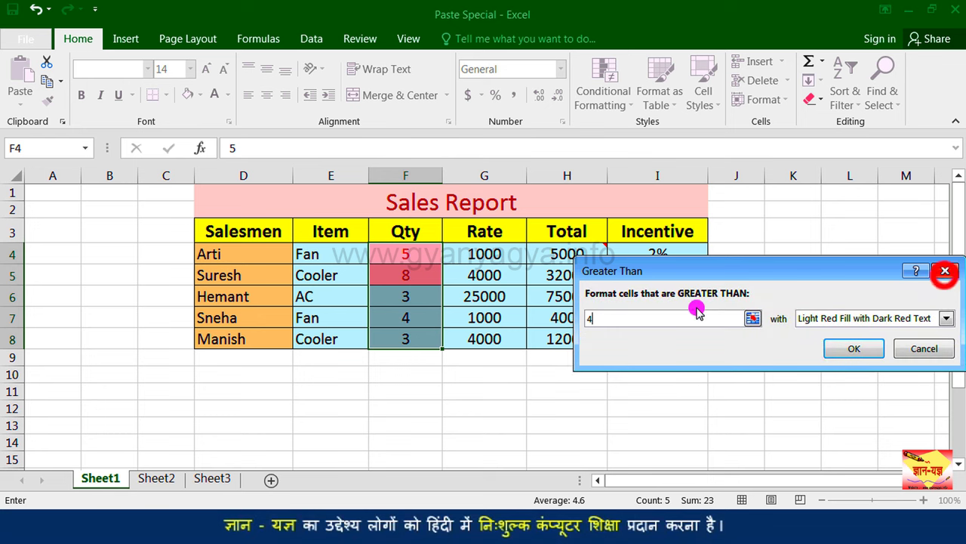
click(878, 351)
click(421, 297)
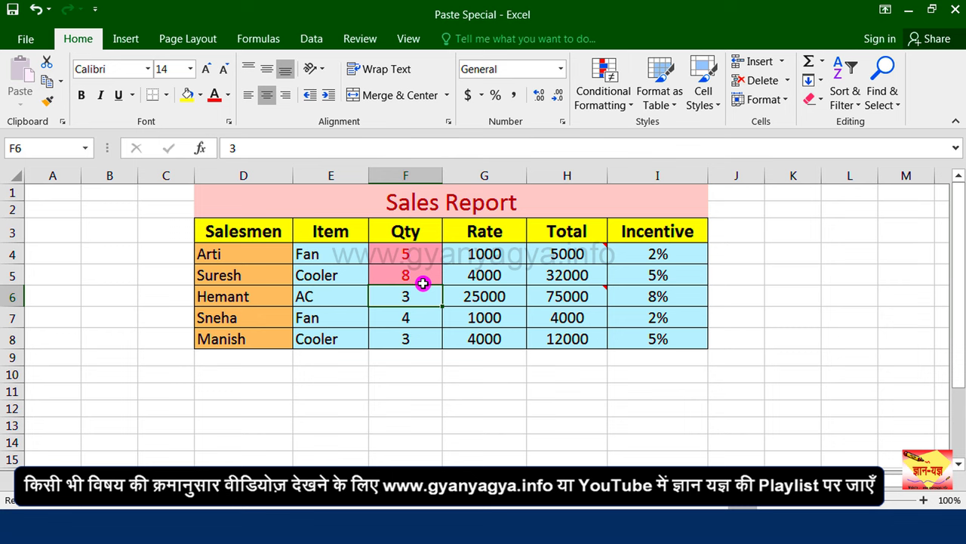
- Copy the Sales Report D1:I8 and paste it at D11 using All merging conditional formats
drag(339, 206, 388, 339)
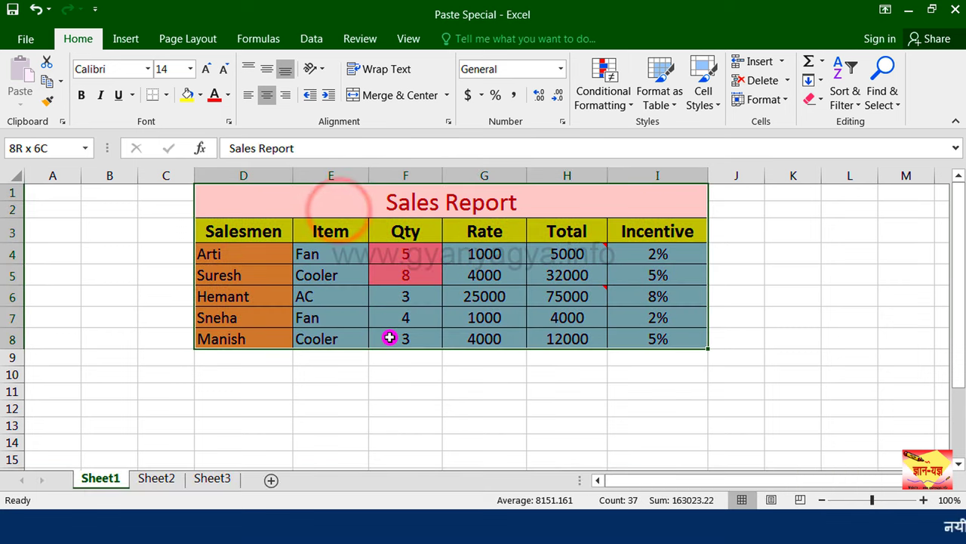
key(ctrl+c)
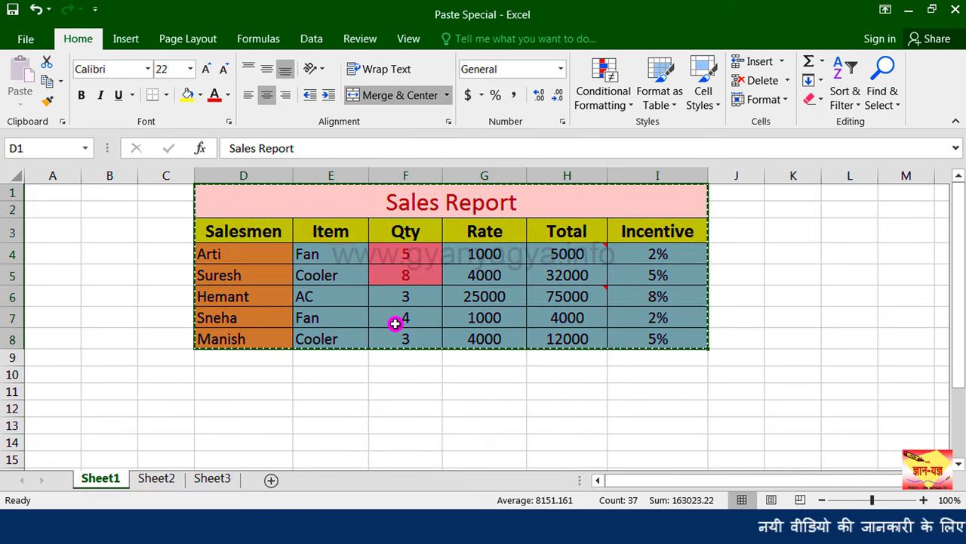
click(257, 394)
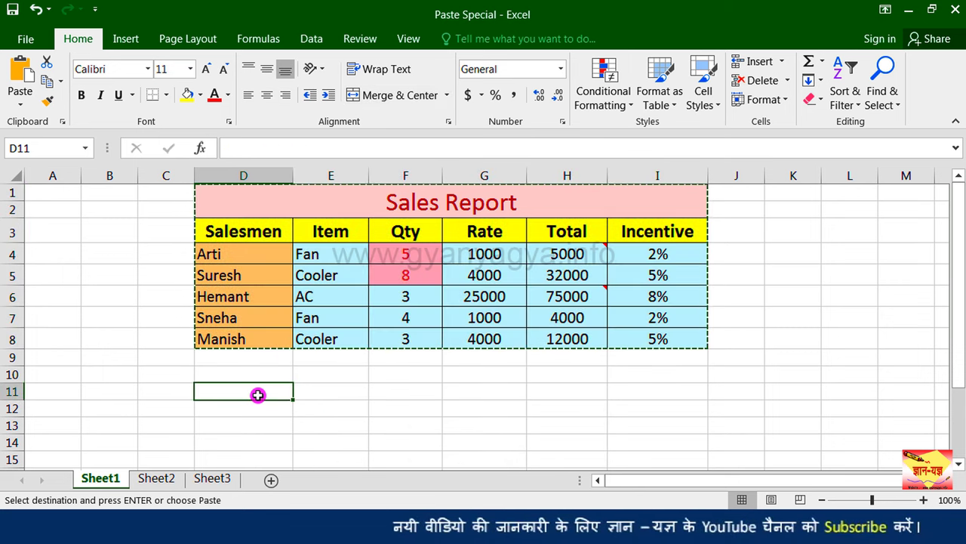
key(ctrl+alt+v)
click(802, 276)
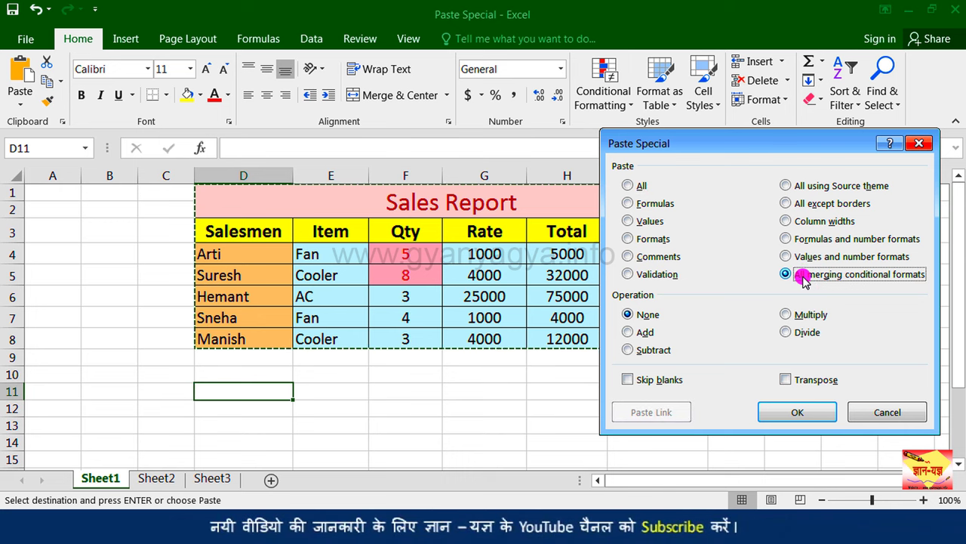
click(792, 414)
scroll(532, 400, down, 2)
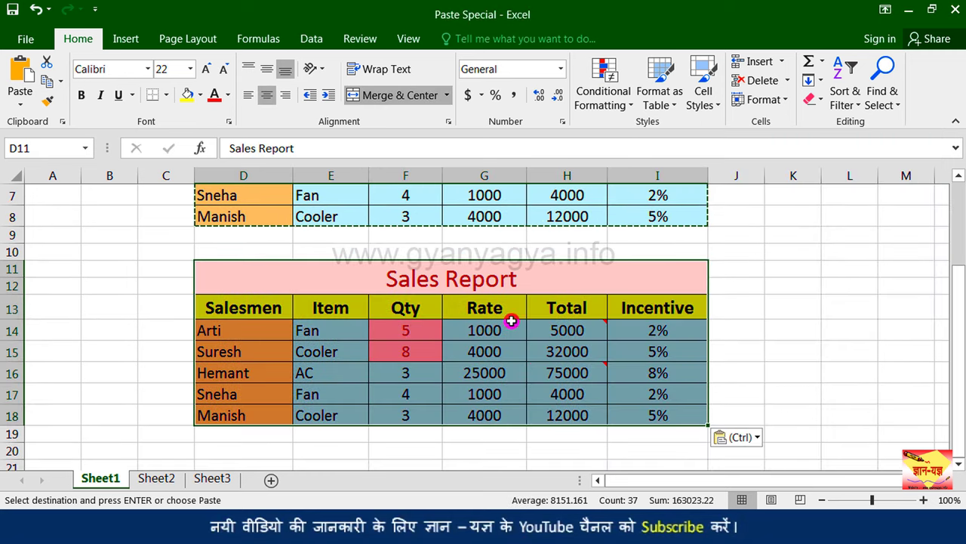
scroll(452, 273, up, 2)
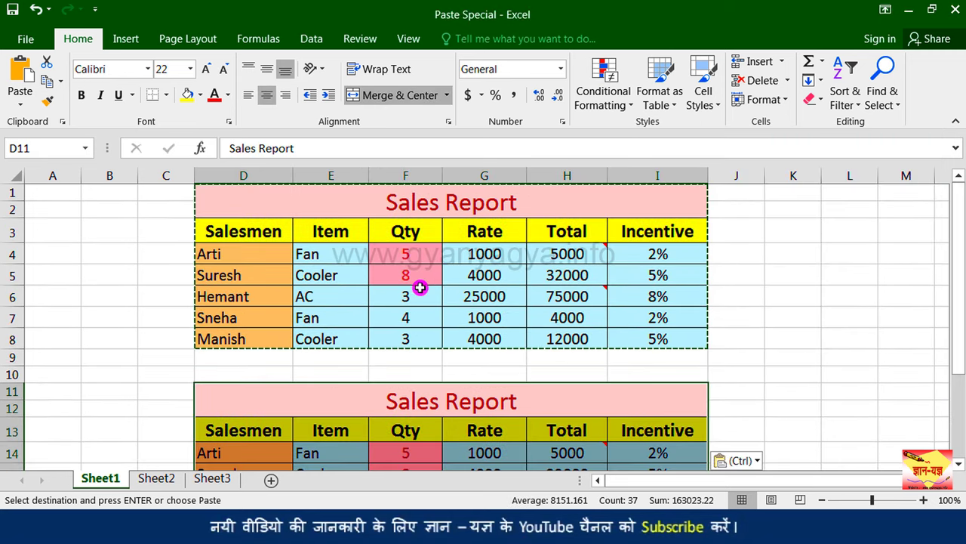
scroll(427, 273, down, 1)
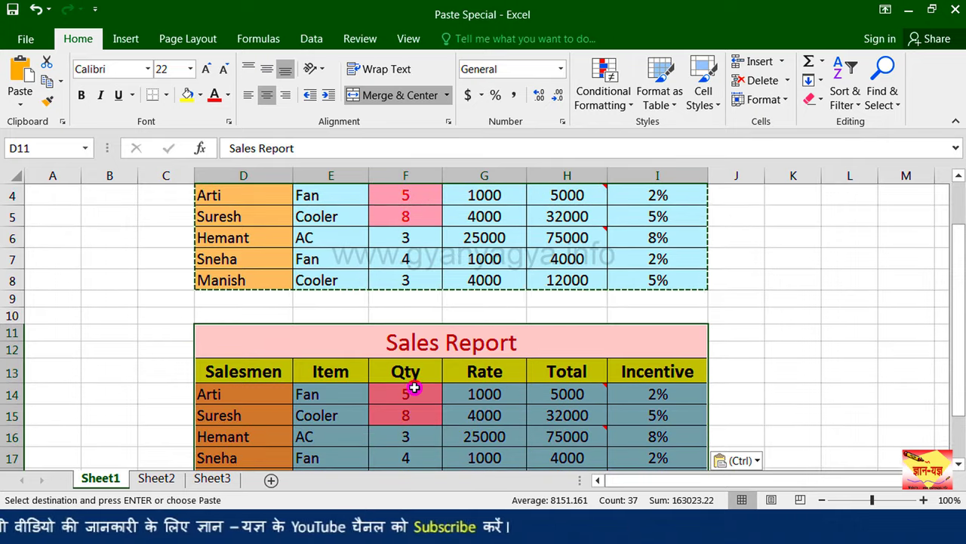
scroll(423, 383, down, 1)
click(422, 391)
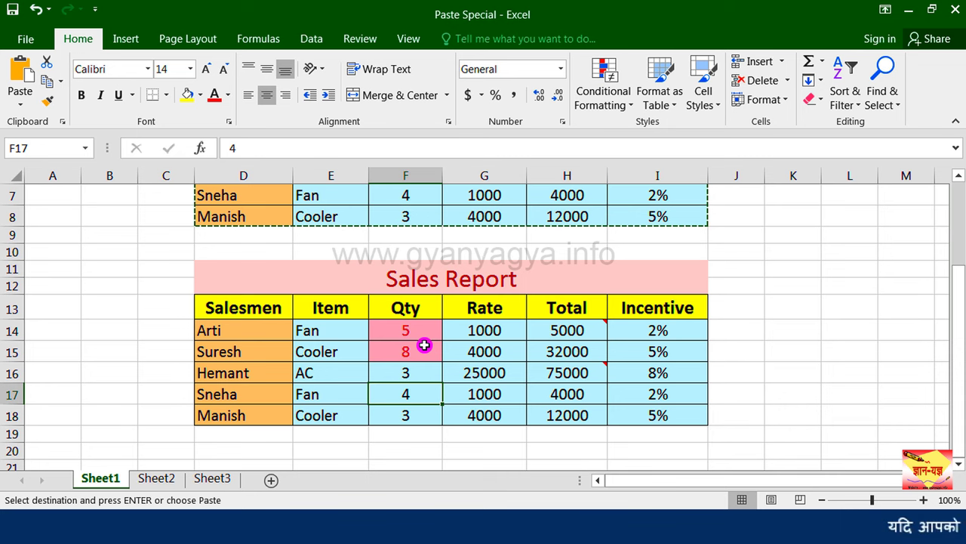
scroll(424, 345, up, 2)
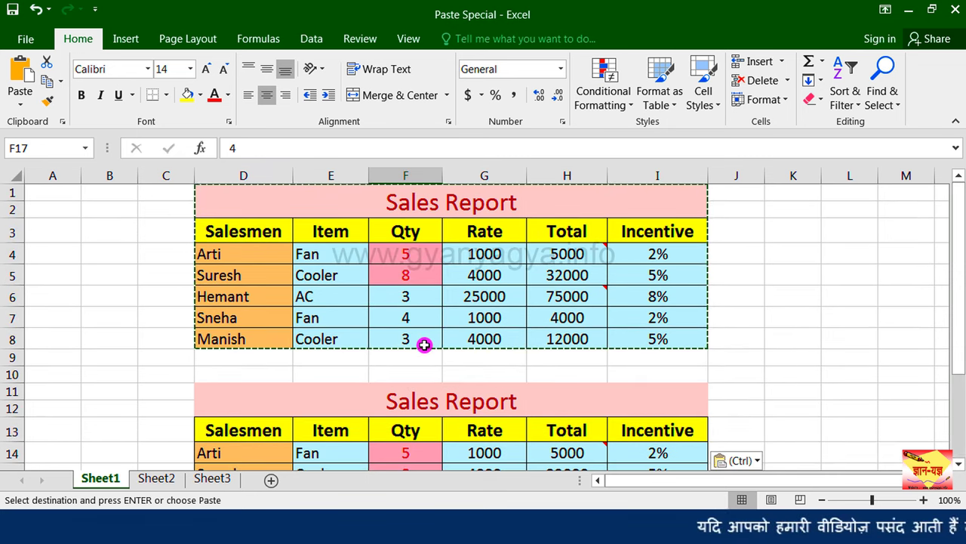